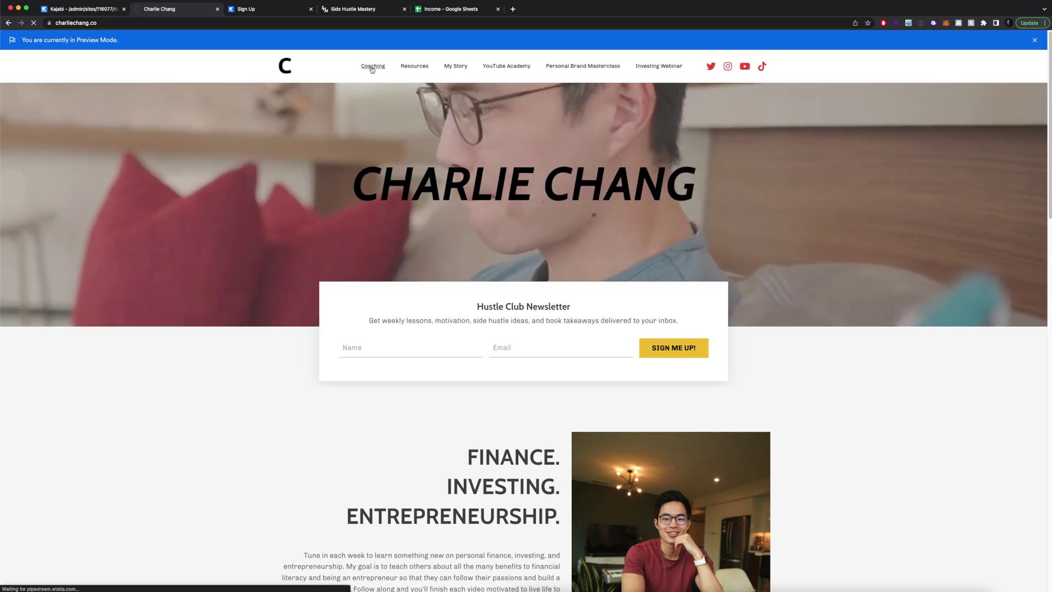
# Step: View the live site's Coaching page
pyautogui.click(375, 70)
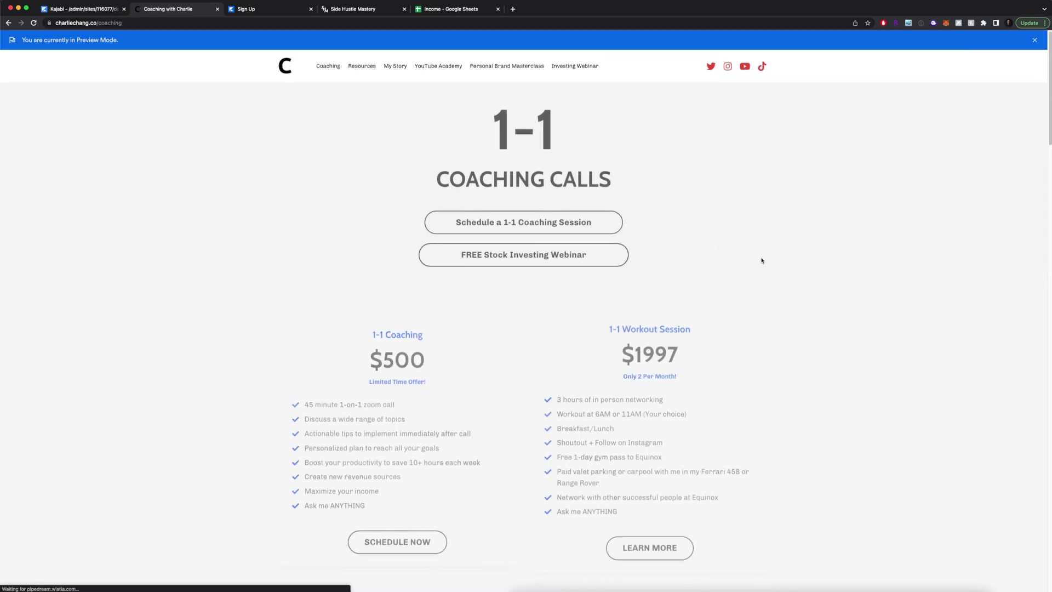
pyautogui.scroll(-8, 862, 239)
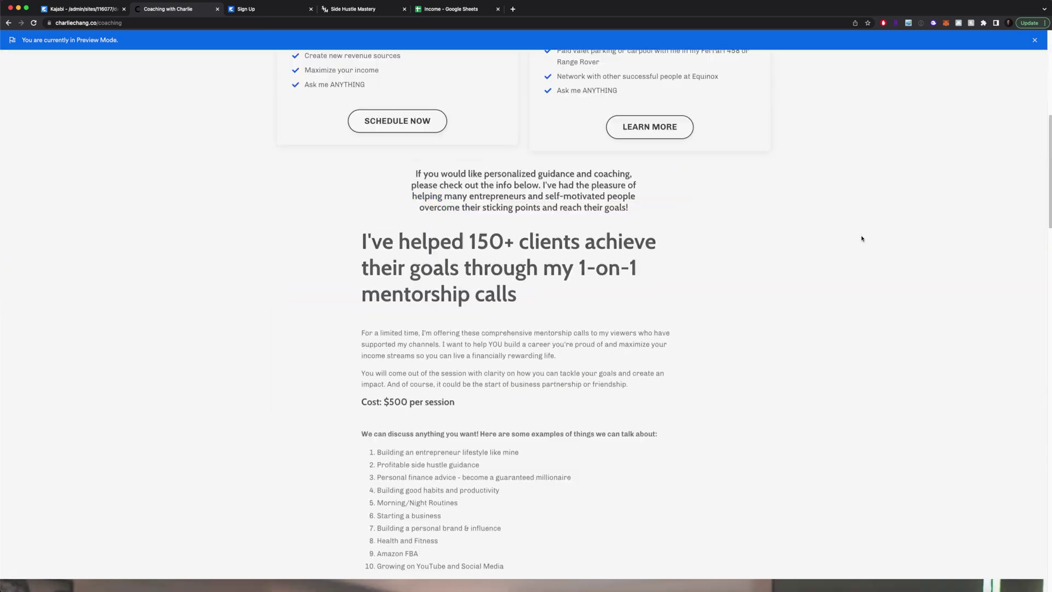
pyautogui.scroll(-8, 862, 238)
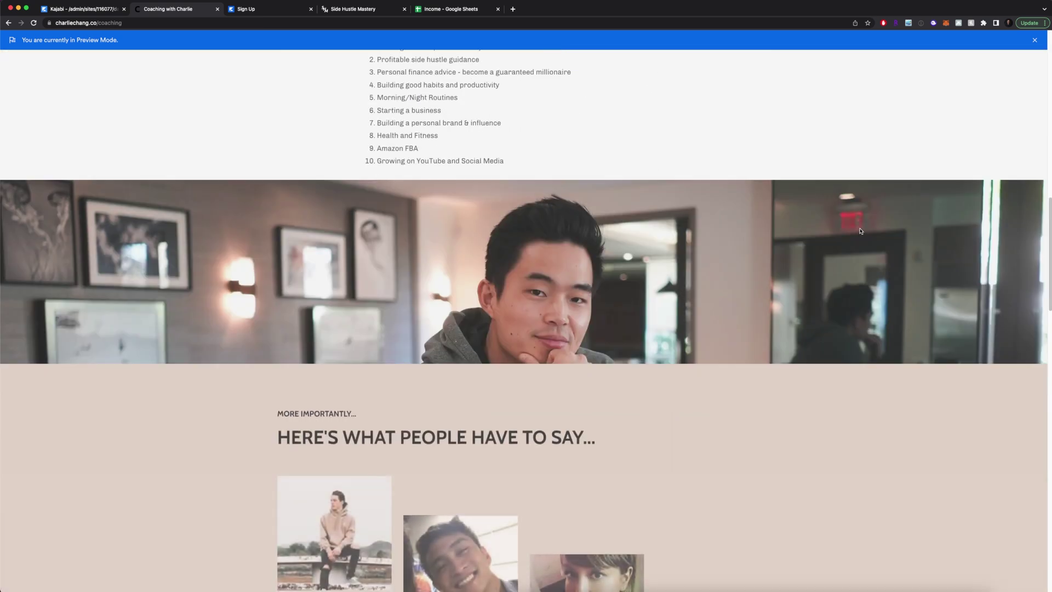
# Step: Review the Resources page, then return to the Kajabi admin's website Design page
pyautogui.click(368, 64)
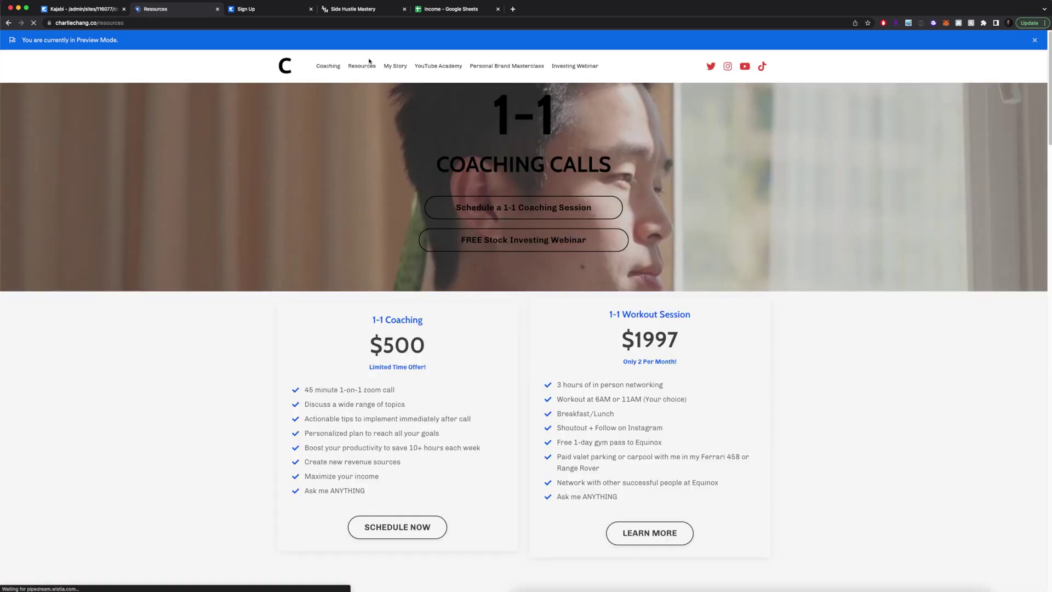
pyautogui.scroll(-5, 252, 308)
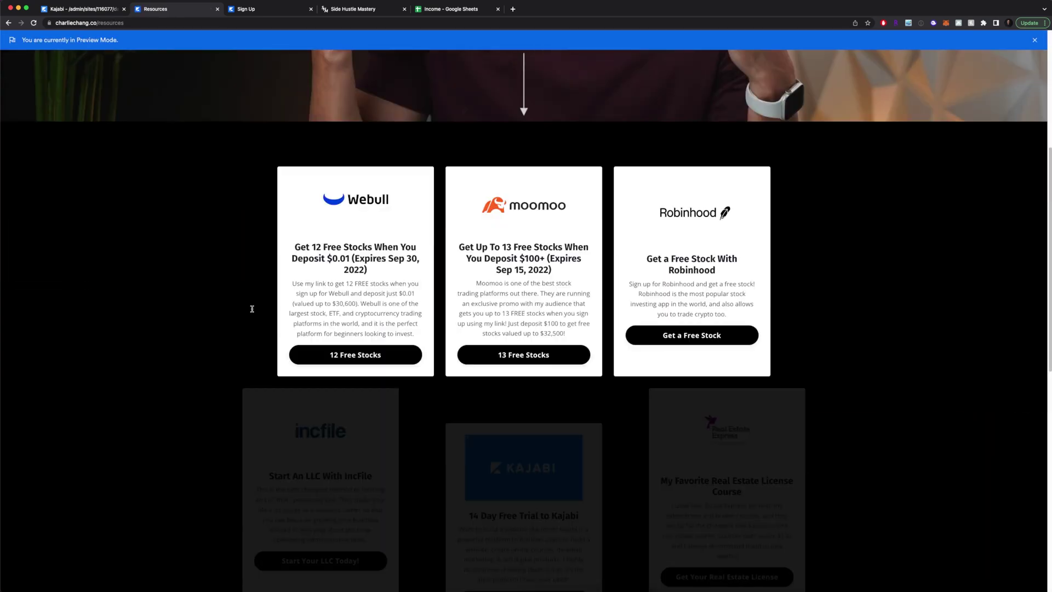
pyautogui.scroll(-5, 208, 230)
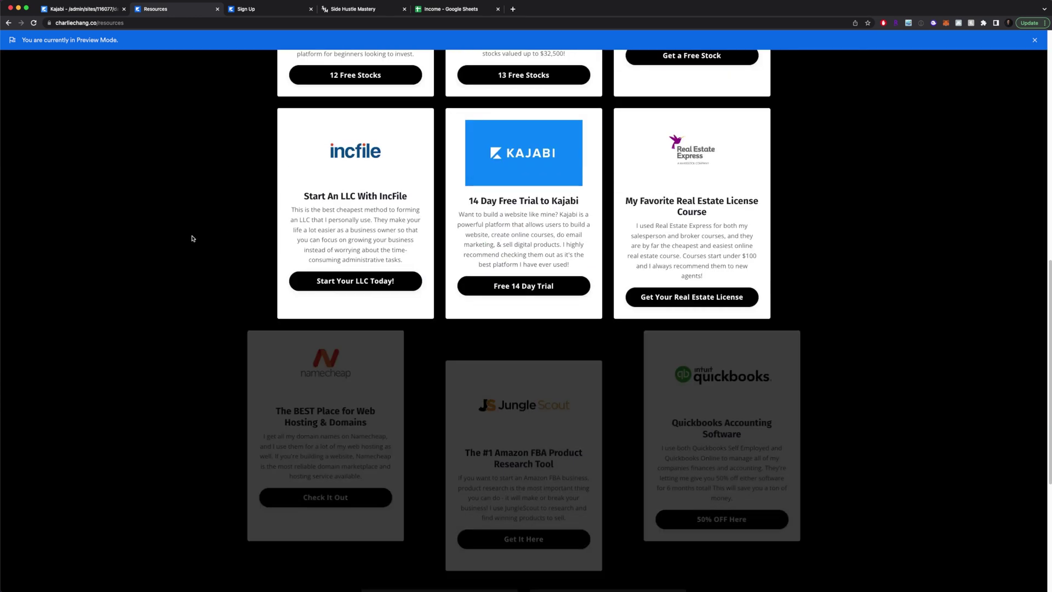
pyautogui.scroll(6, 212, 278)
pyautogui.scroll(-1, 214, 278)
pyautogui.scroll(5, 215, 277)
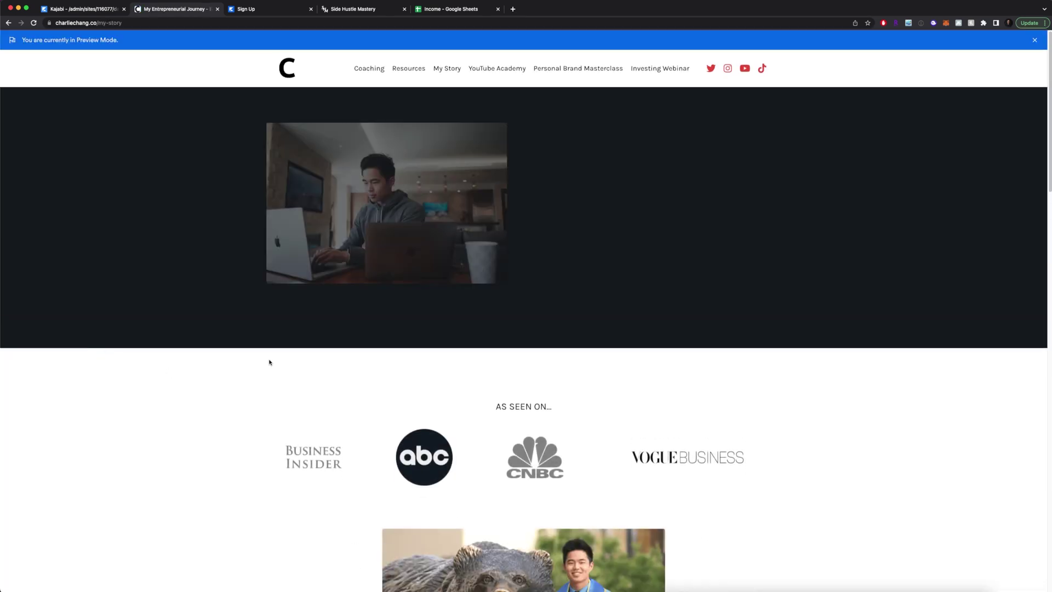
pyautogui.scroll(-3, 220, 357)
pyautogui.scroll(3, 218, 345)
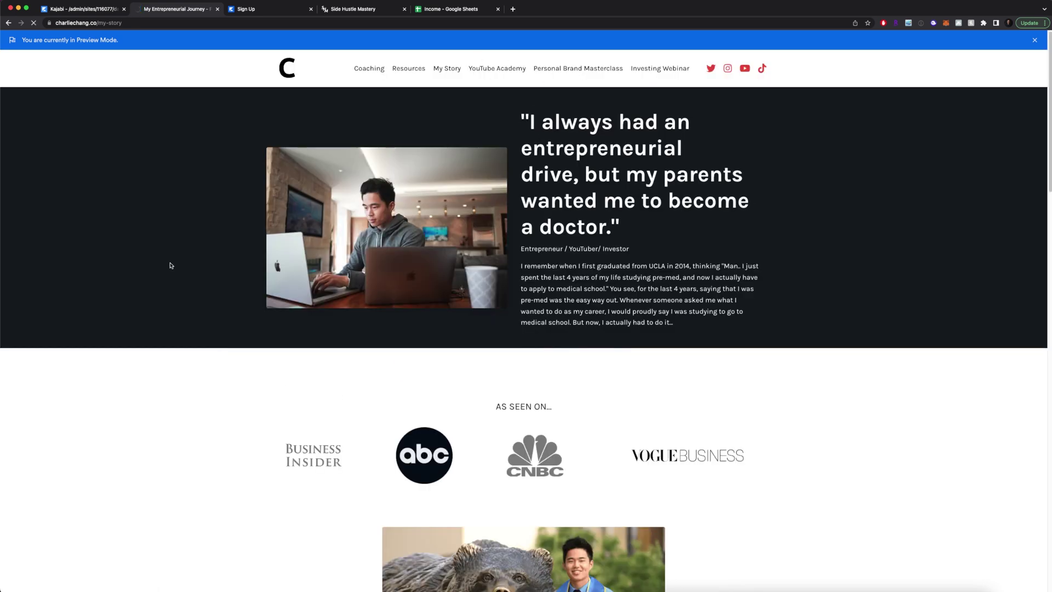
pyautogui.scroll(-10, 162, 273)
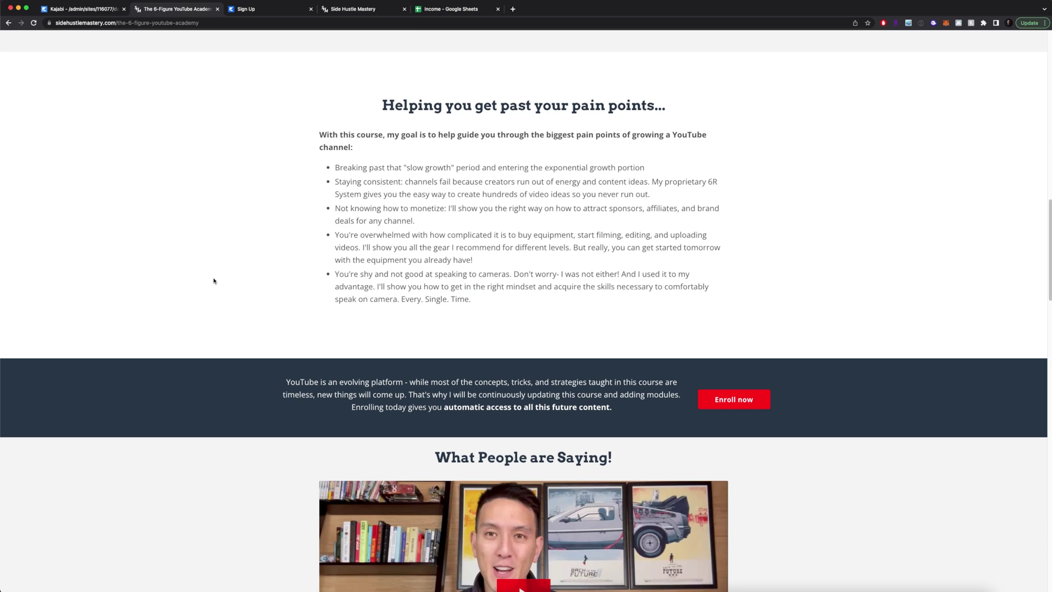
pyautogui.scroll(-15, 236, 285)
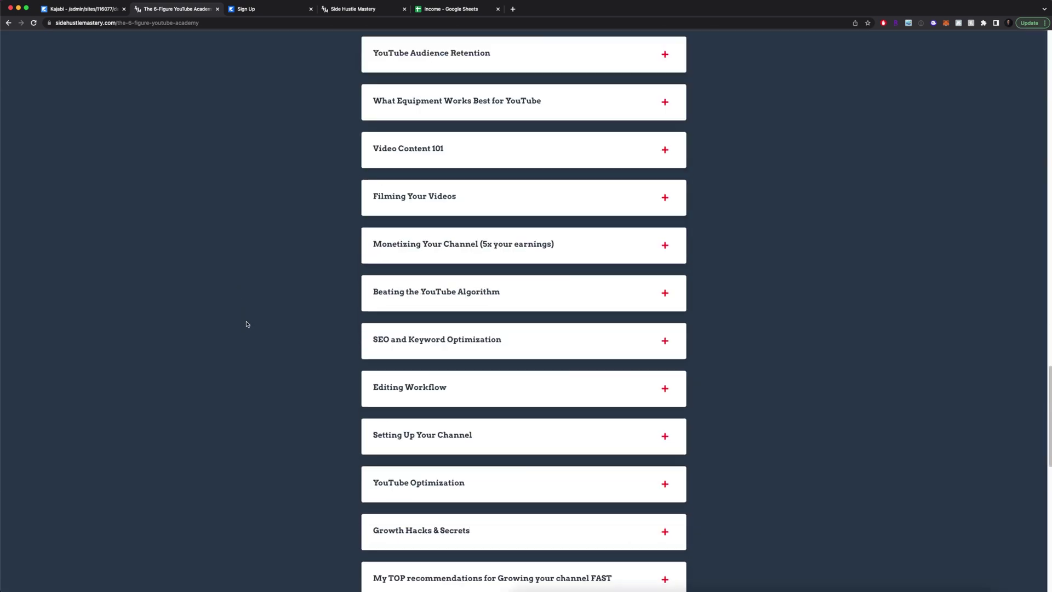
pyautogui.scroll(20, 245, 326)
pyautogui.scroll(3, 247, 334)
pyautogui.hotkey('ctrl', 'shift', 'Tab')
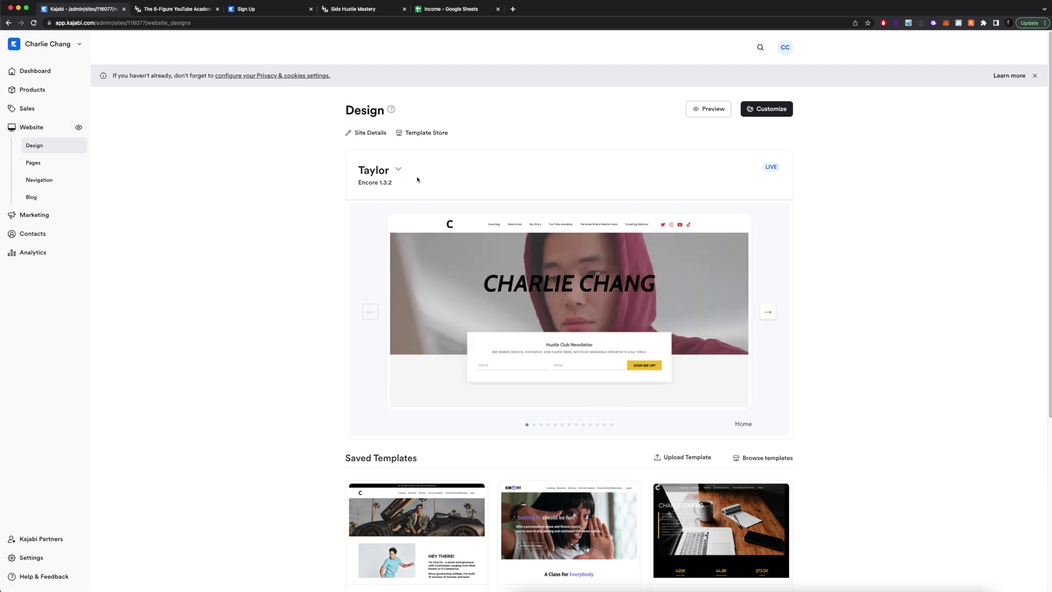
pyautogui.scroll(-2, 430, 345)
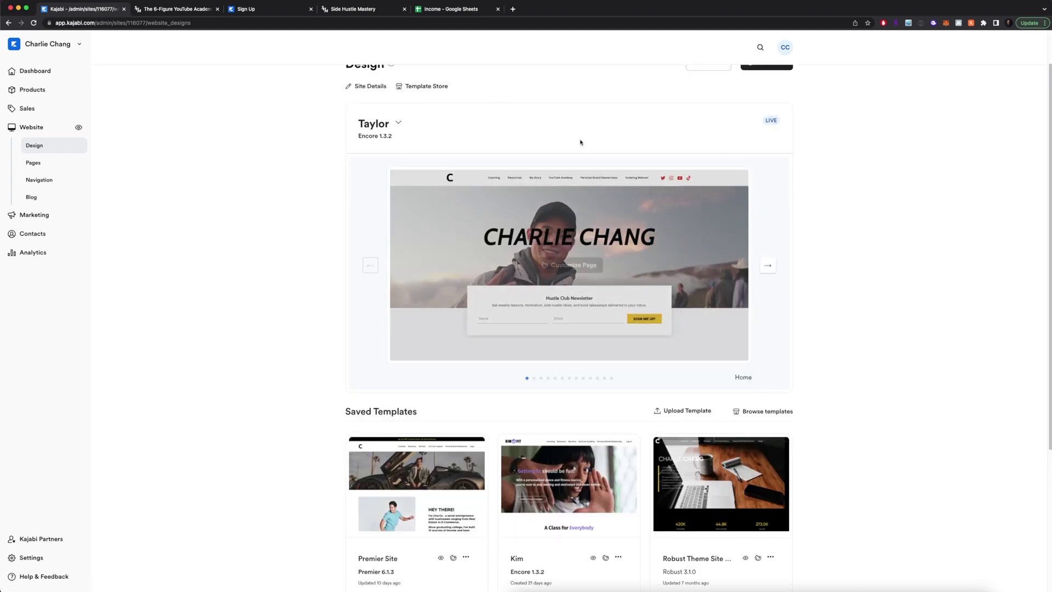
pyautogui.scroll(-4, 959, 230)
pyautogui.scroll(5, 926, 209)
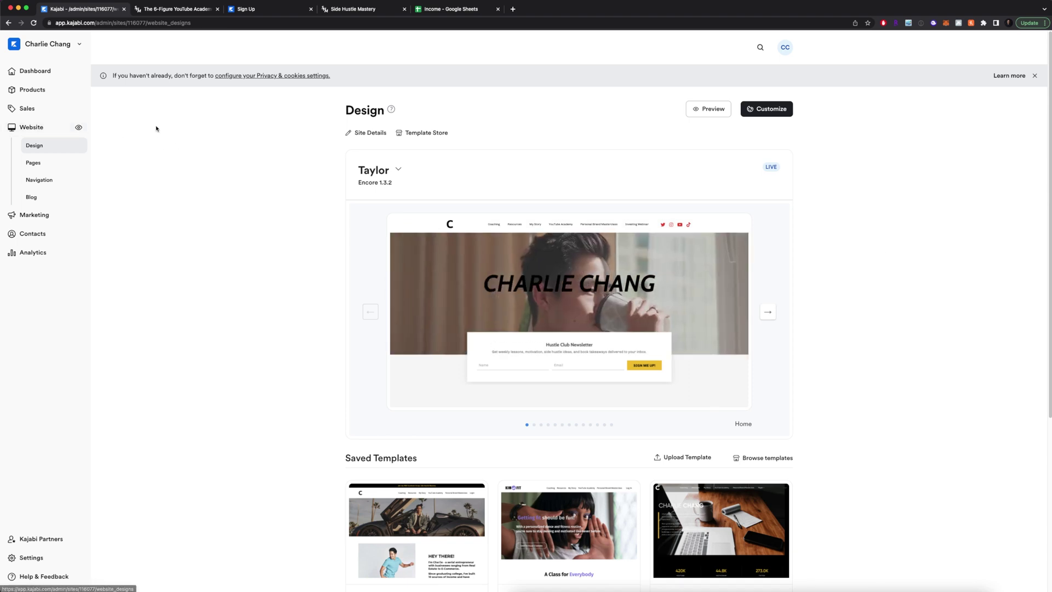
pyautogui.click(31, 166)
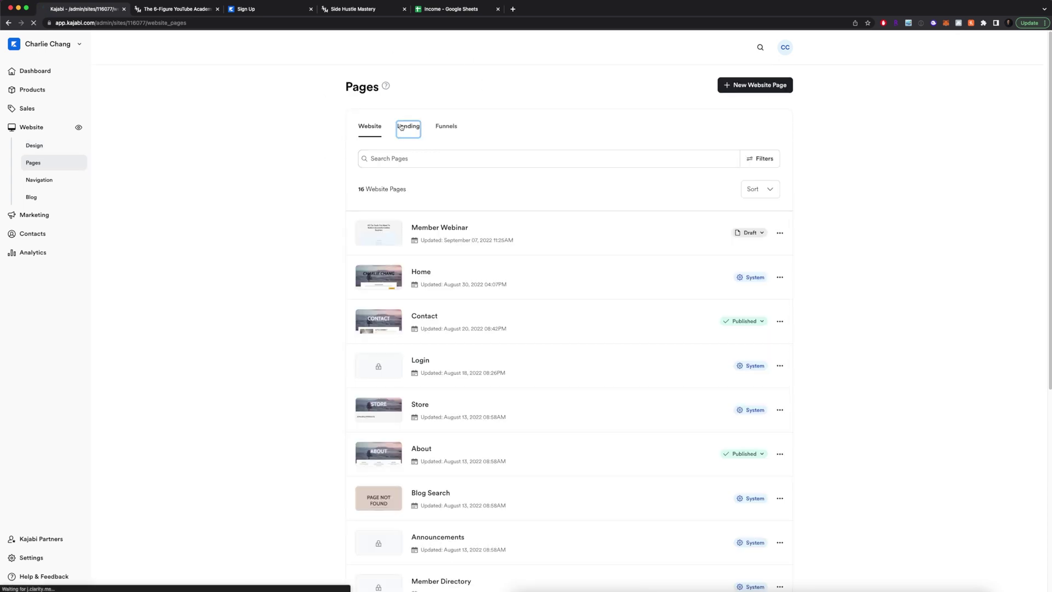
# Step: Switch to the Landing pages list and browse the new landing page template gallery
pyautogui.click(401, 126)
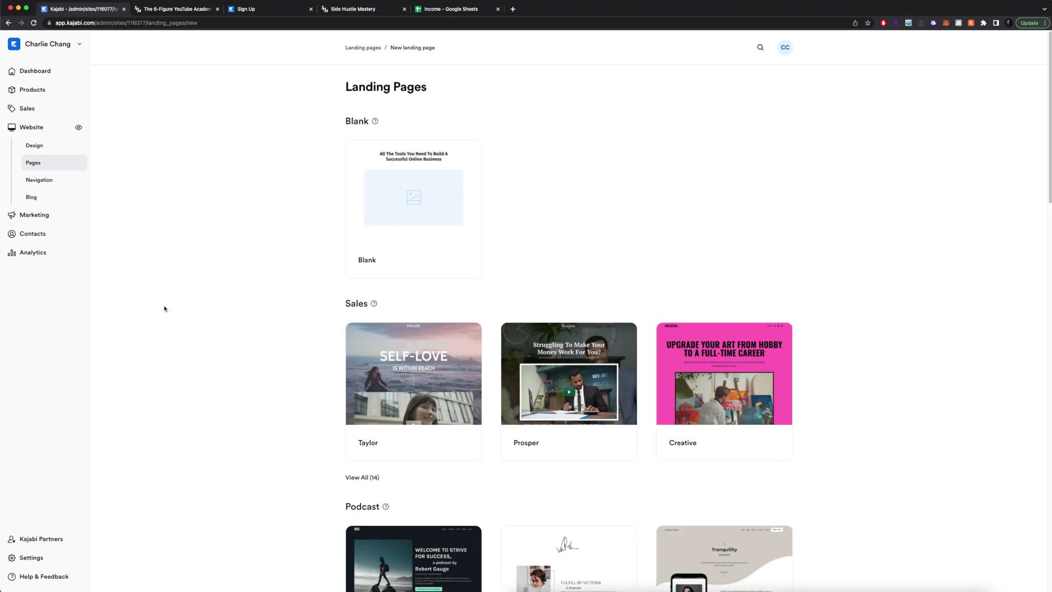
pyautogui.scroll(-5, 822, 277)
pyautogui.scroll(-1, 905, 304)
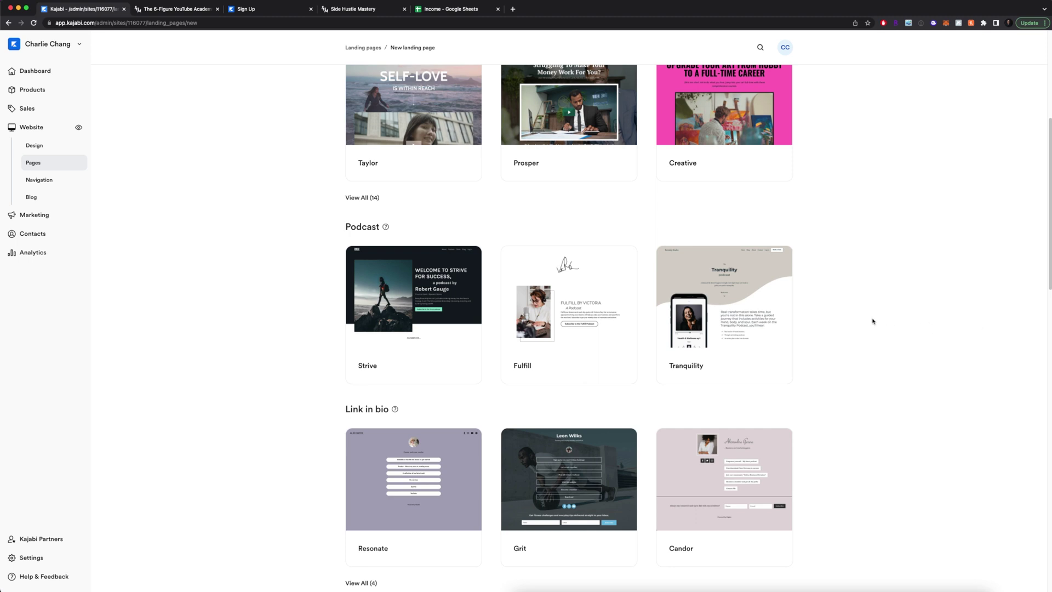
pyautogui.scroll(-2, 871, 321)
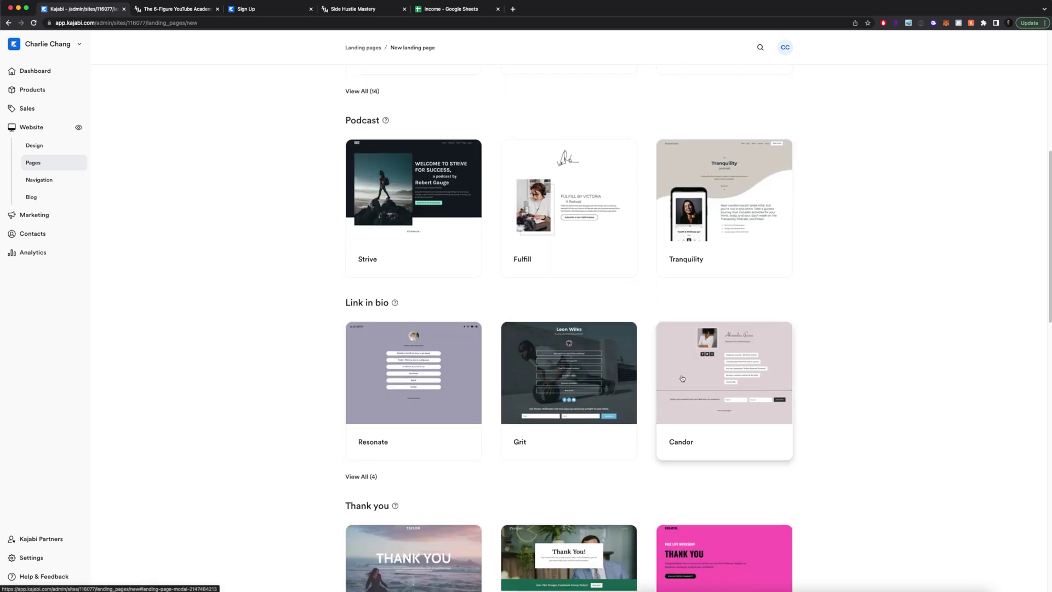
pyautogui.scroll(-13, 787, 441)
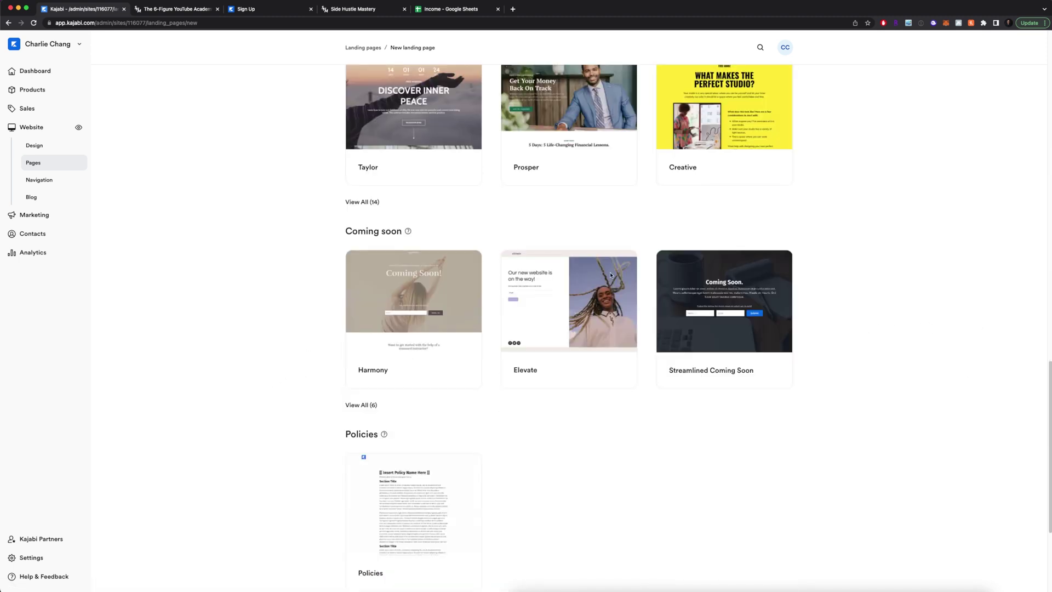
pyautogui.scroll(-4, 888, 330)
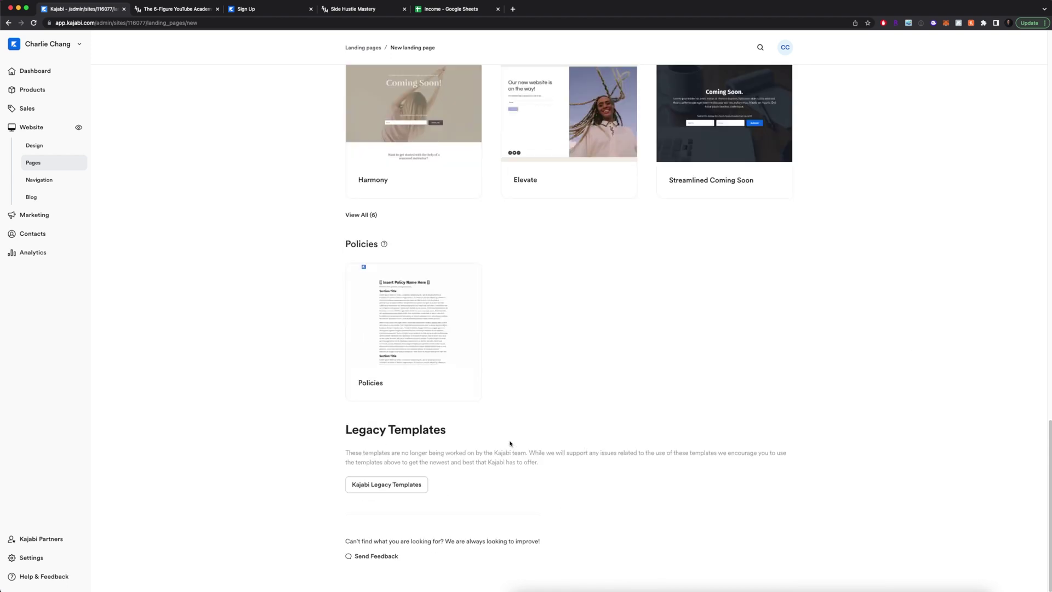
# Step: Reveal the Kajabi Legacy Templates and preview the Prosper template
pyautogui.click(405, 483)
pyautogui.scroll(-8, 876, 333)
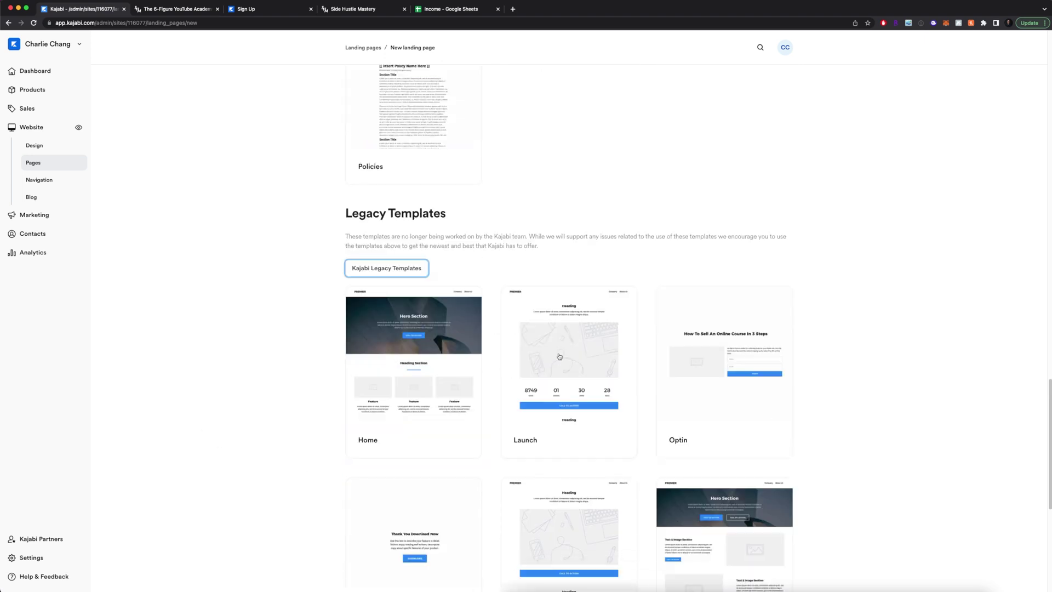
pyautogui.scroll(-2, 780, 397)
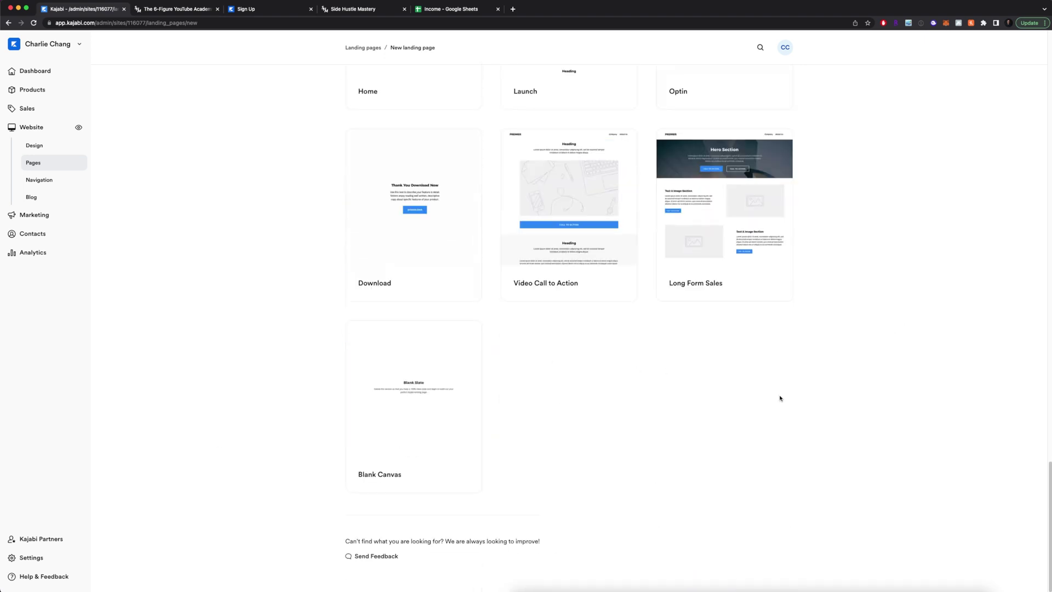
pyautogui.scroll(20, 339, 57)
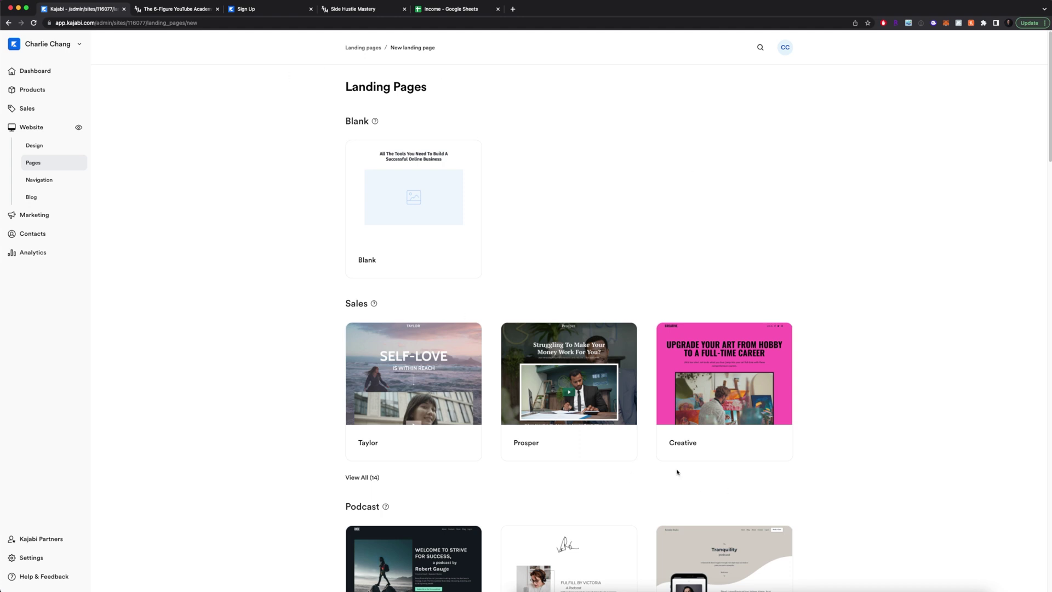
pyautogui.click(566, 442)
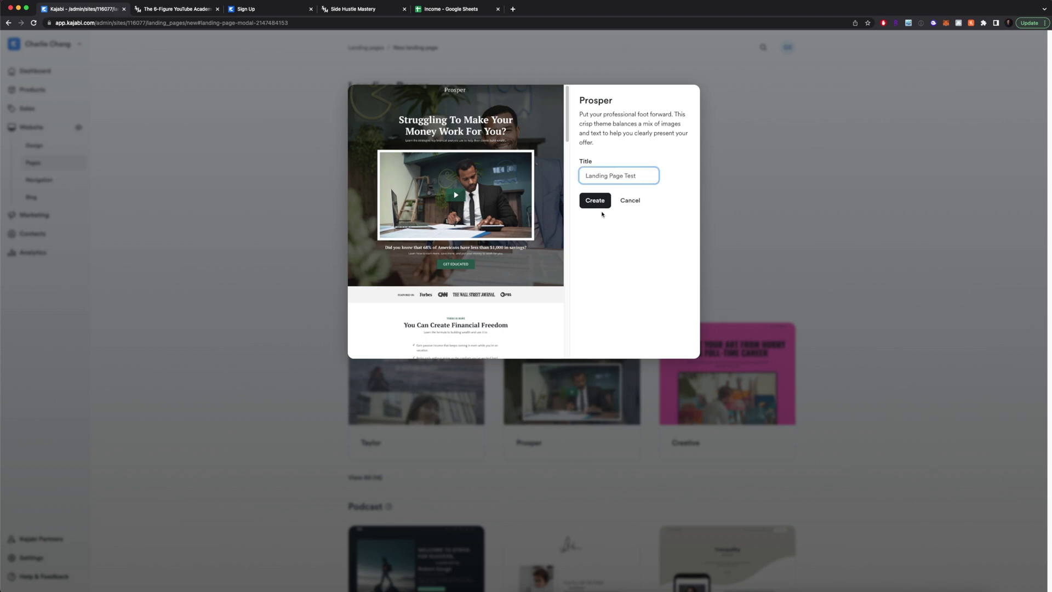
# Step: Create a landing page titled 'Landing Page Test' from the Prosper template
pyautogui.click(593, 201)
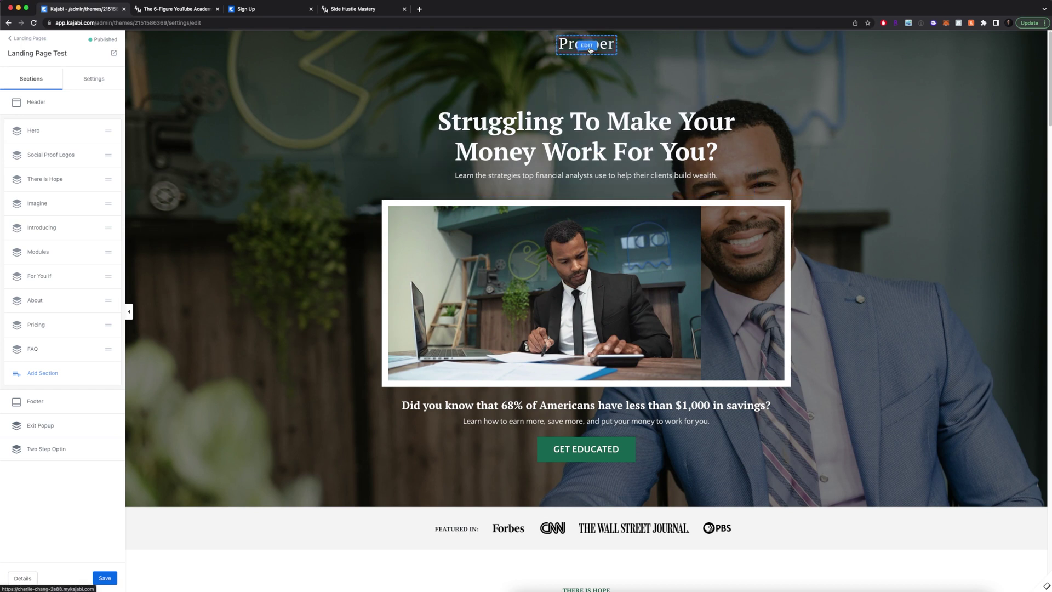
# Step: Delete the hero heading 'Struggling To Make Your Money Work For You?' in the fullscreen text editor
pyautogui.click(588, 47)
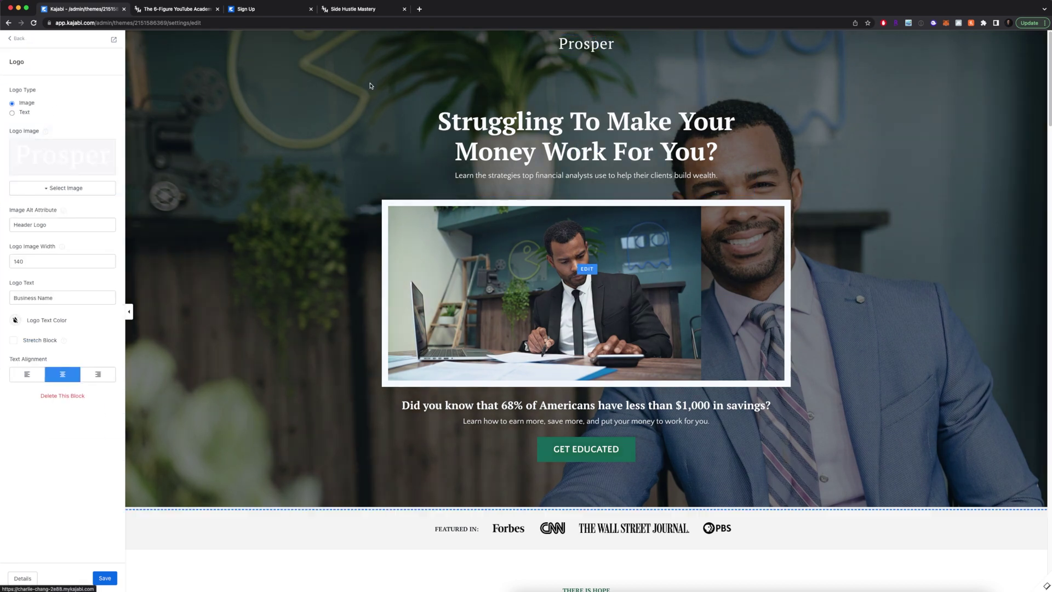
pyautogui.moveTo(62, 242)
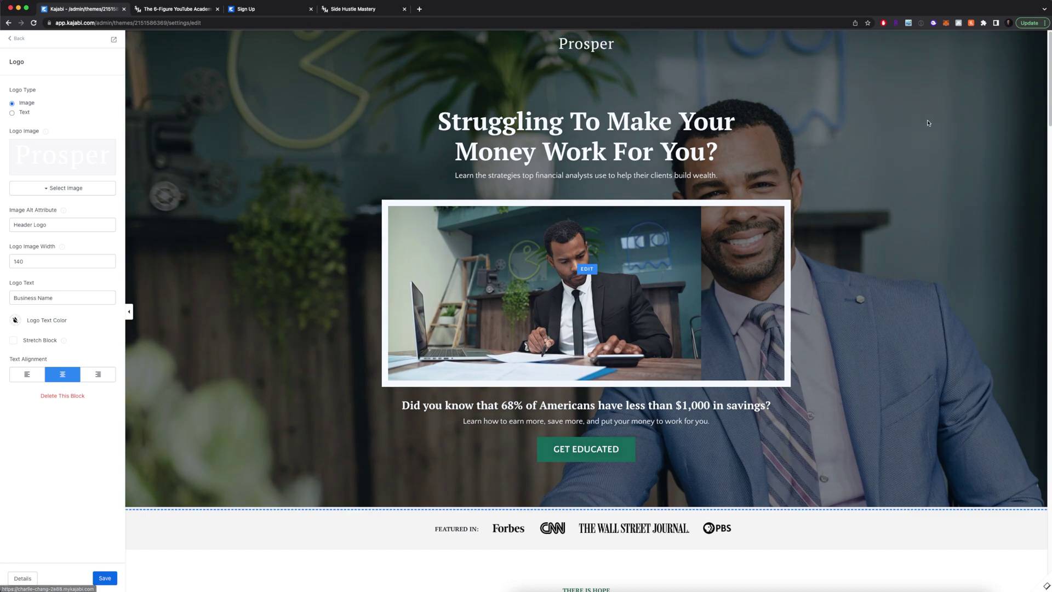
pyautogui.click(579, 149)
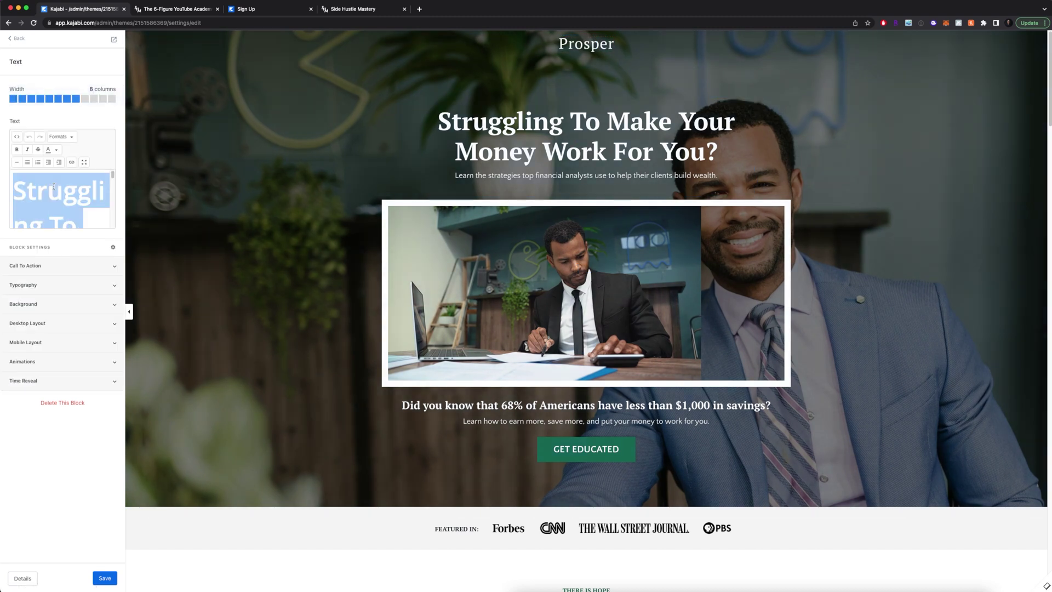
pyautogui.scroll(-5, 54, 187)
pyautogui.scroll(5, 66, 226)
pyautogui.click(85, 165)
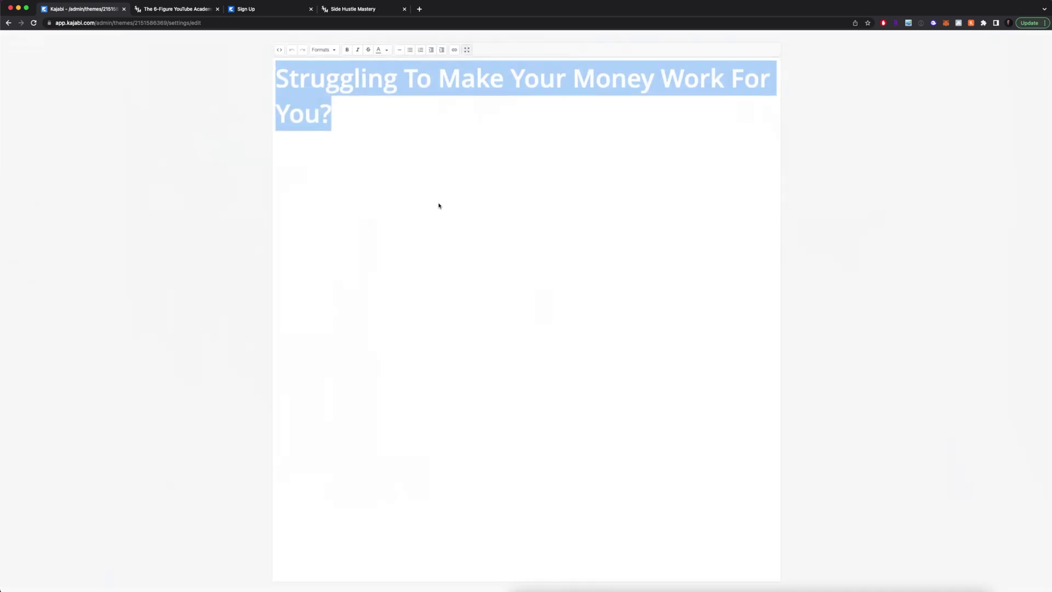
pyautogui.press('BackSpace')
pyautogui.click(467, 50)
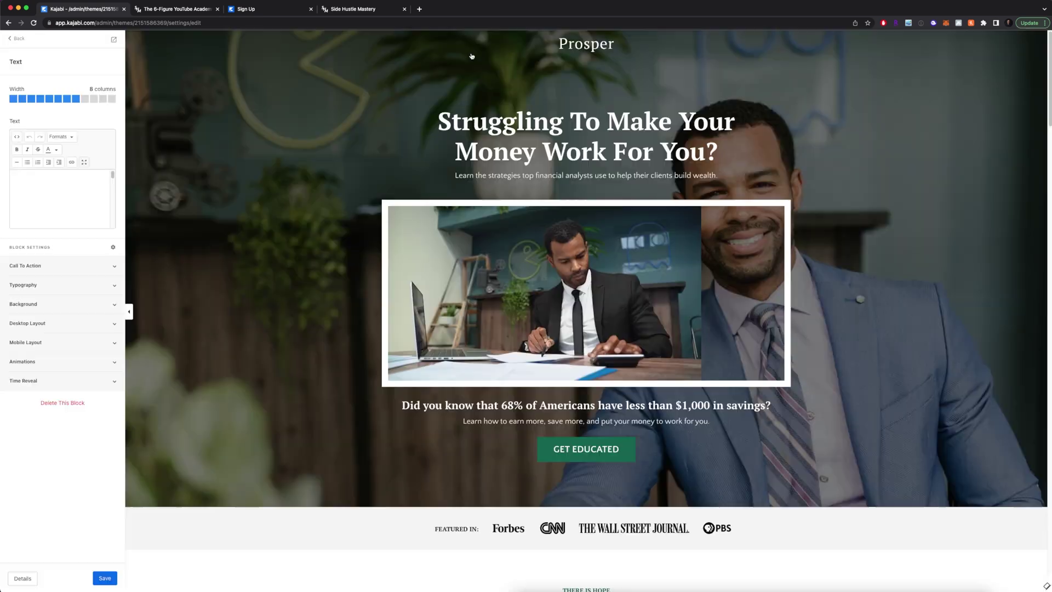
pyautogui.click(593, 236)
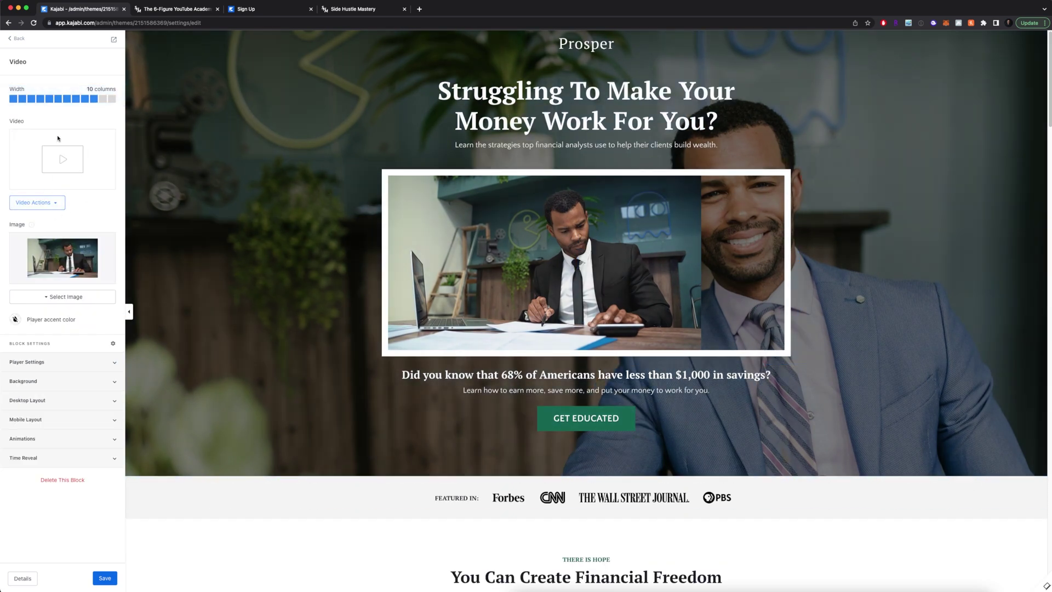
# Step: Inspect the hero video's Video Actions and Player Settings, then scroll down the page preview
pyautogui.click(52, 203)
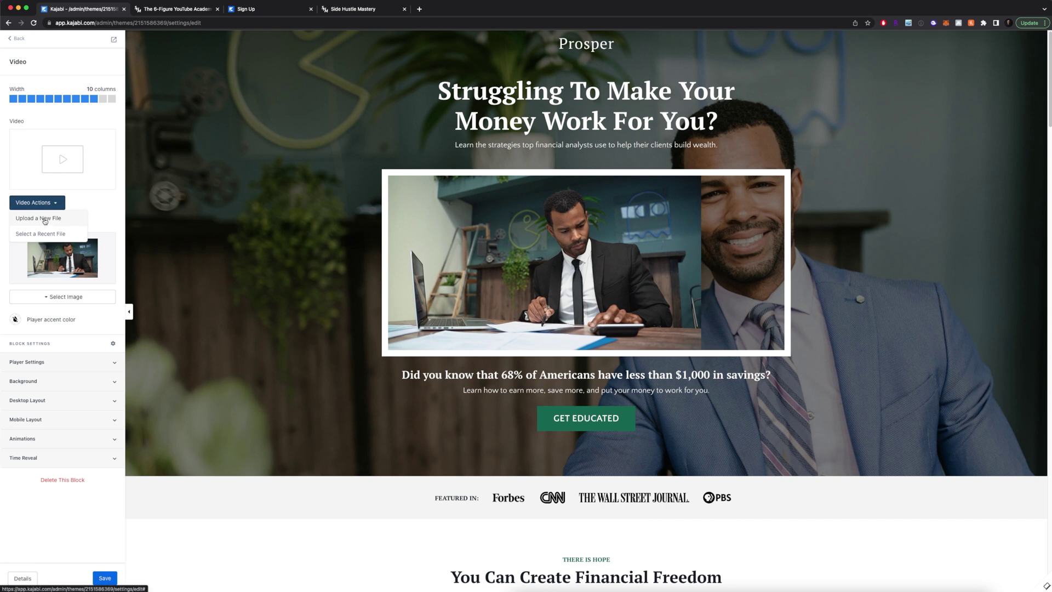
pyautogui.click(33, 362)
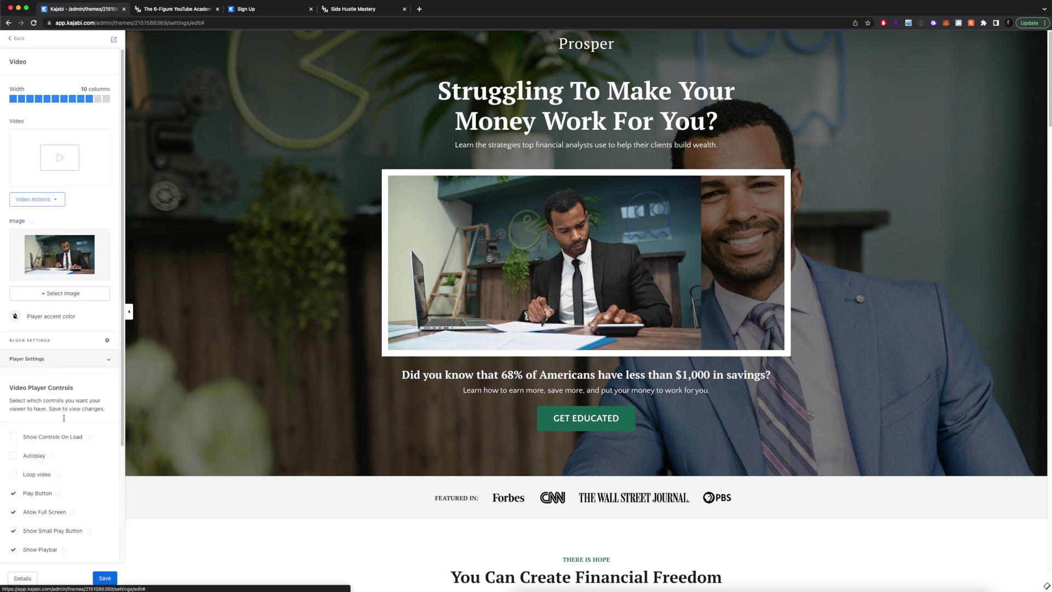
pyautogui.scroll(-3, 33, 444)
pyautogui.scroll(3, 74, 330)
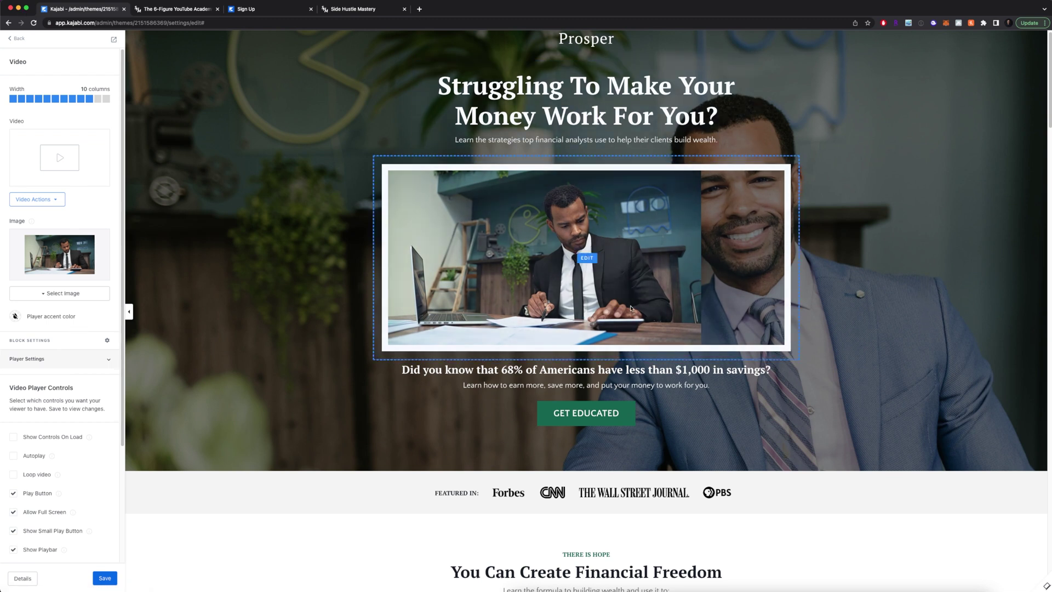
pyautogui.scroll(-3, 976, 384)
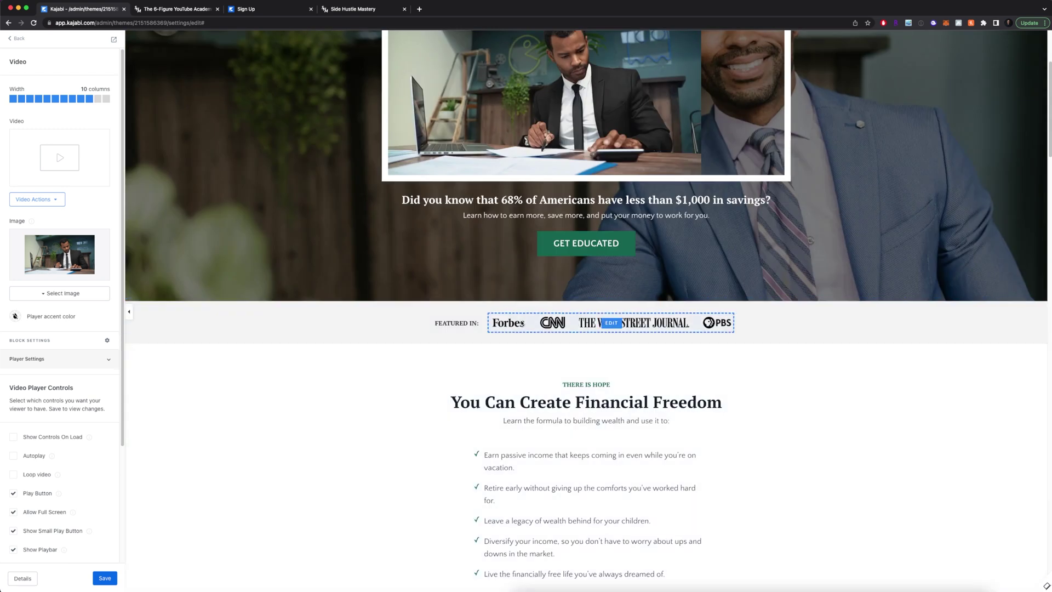
pyautogui.scroll(-2, 356, 352)
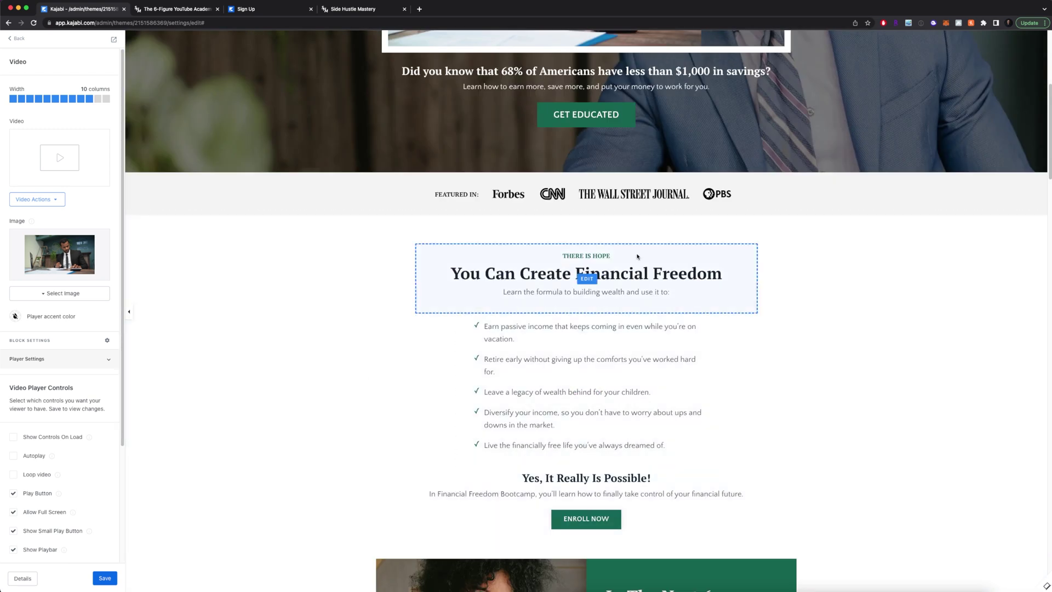
pyautogui.scroll(-3, 696, 302)
pyautogui.scroll(-3, 696, 303)
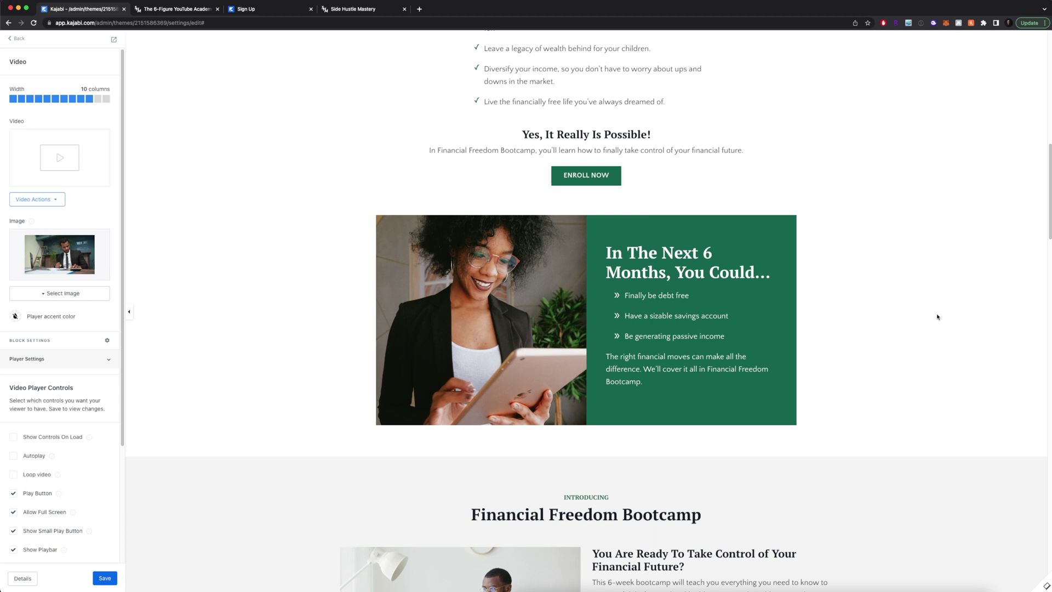
pyautogui.scroll(-3, 934, 320)
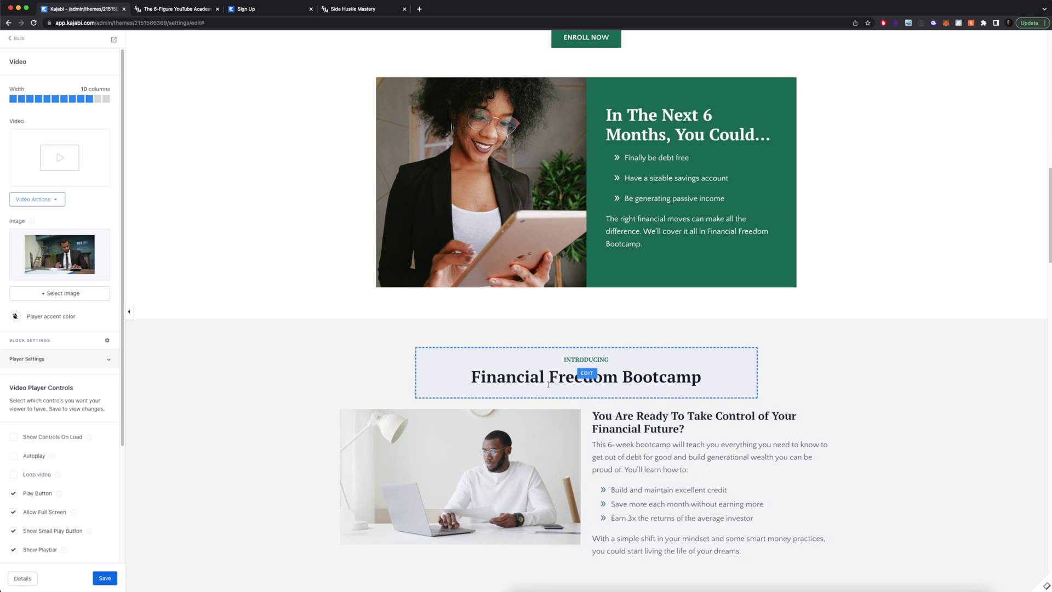
# Step: Delete the About and Pricing sections from Landing Page Test
pyautogui.click(586, 369)
pyautogui.scroll(-1, 538, 416)
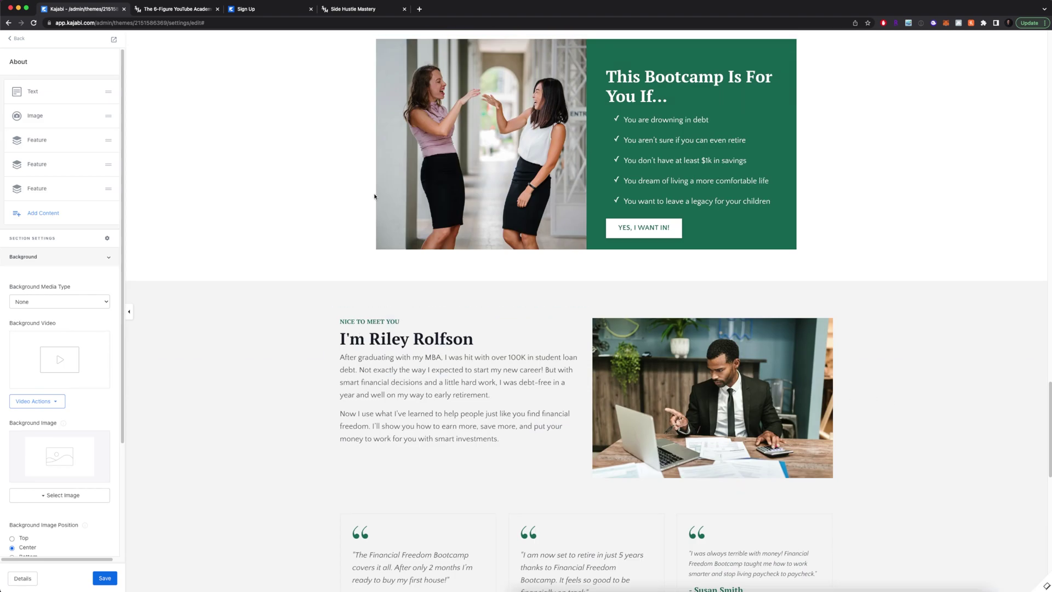
pyautogui.scroll(-3, 829, 296)
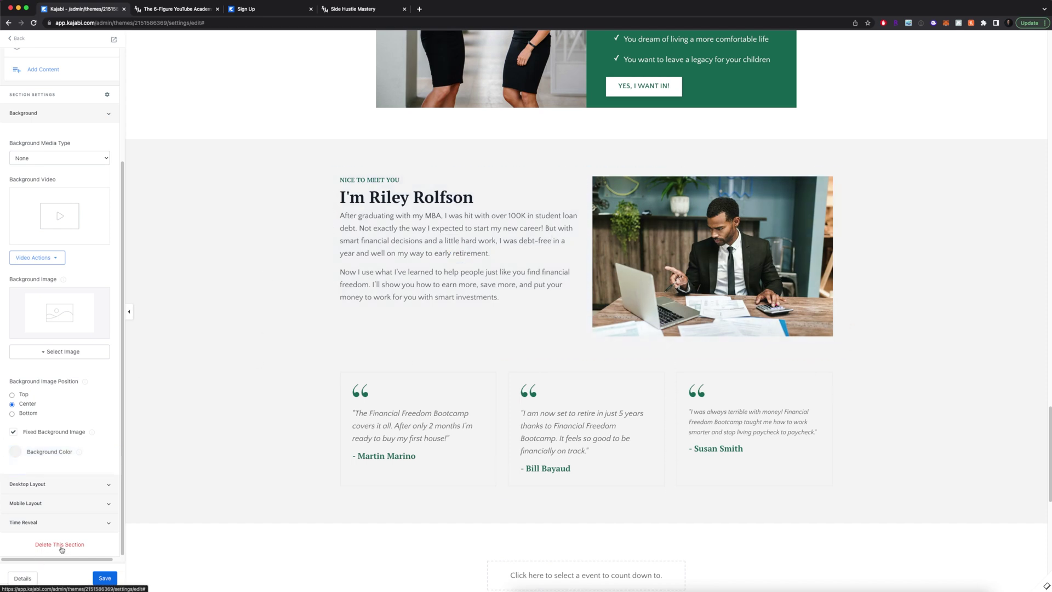
pyautogui.click(62, 544)
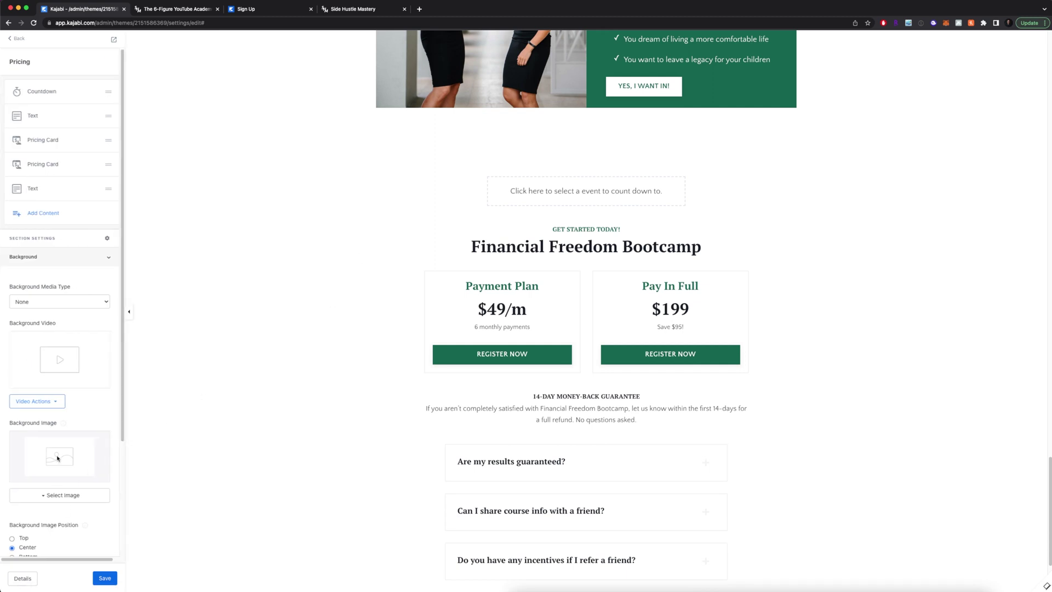
pyautogui.scroll(-5, 58, 458)
pyautogui.click(65, 546)
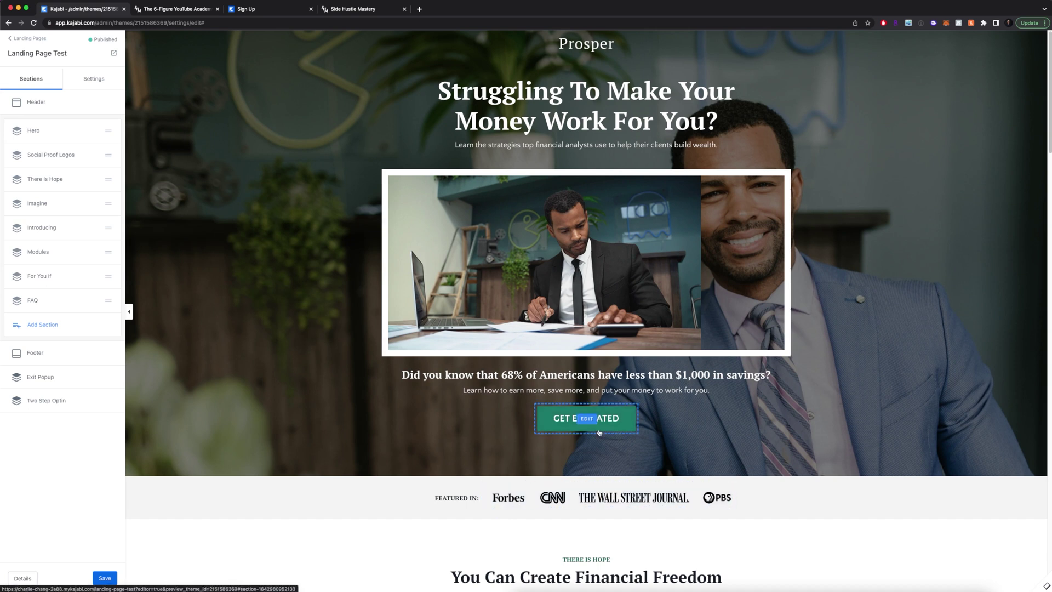
# Step: Save Landing Page Test, then select My Story's 'My life was a mess back then…' text block
pyautogui.press('super+s')
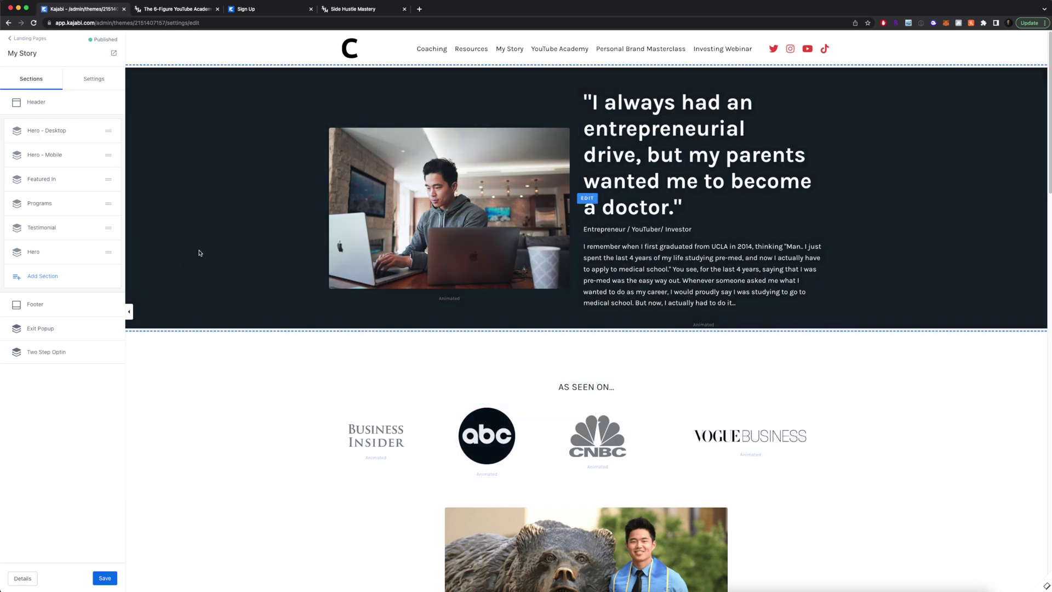
pyautogui.scroll(-5, 815, 301)
pyautogui.scroll(5, 815, 301)
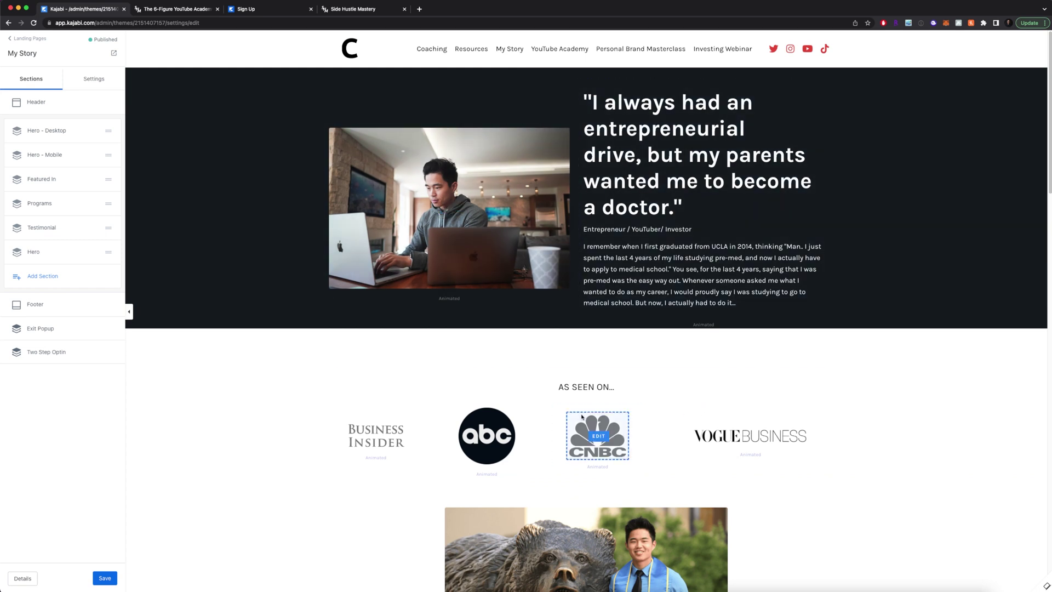
pyautogui.scroll(-8, 838, 422)
pyautogui.click(584, 437)
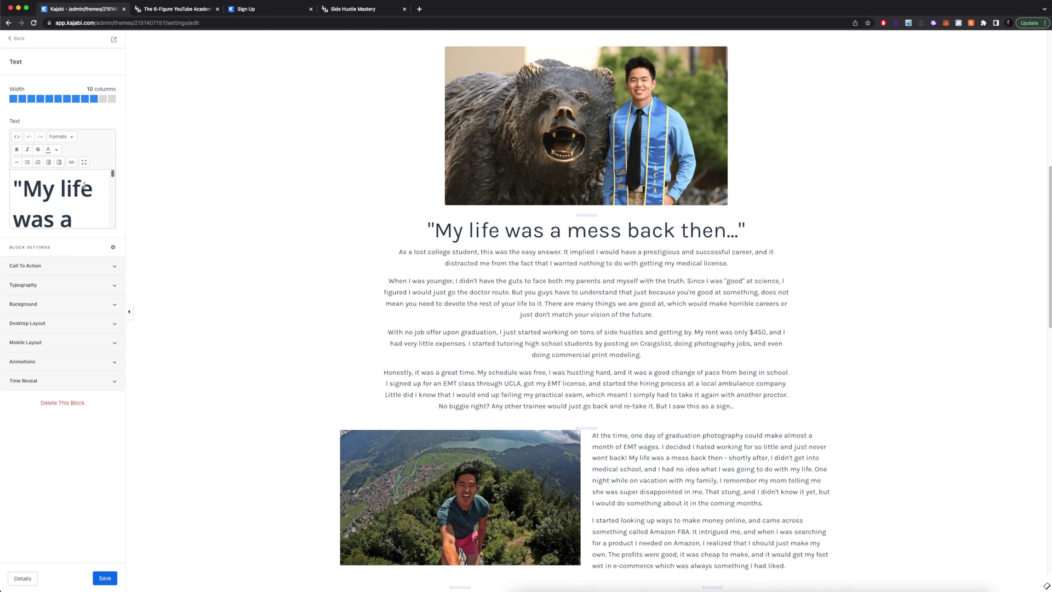
pyautogui.click(84, 162)
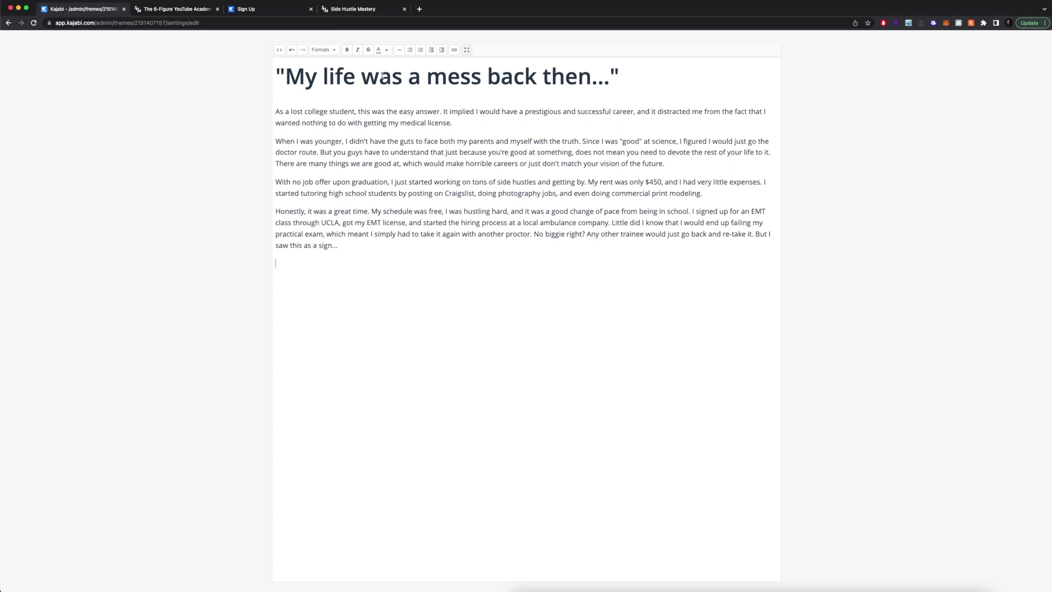
pyautogui.press('Escape')
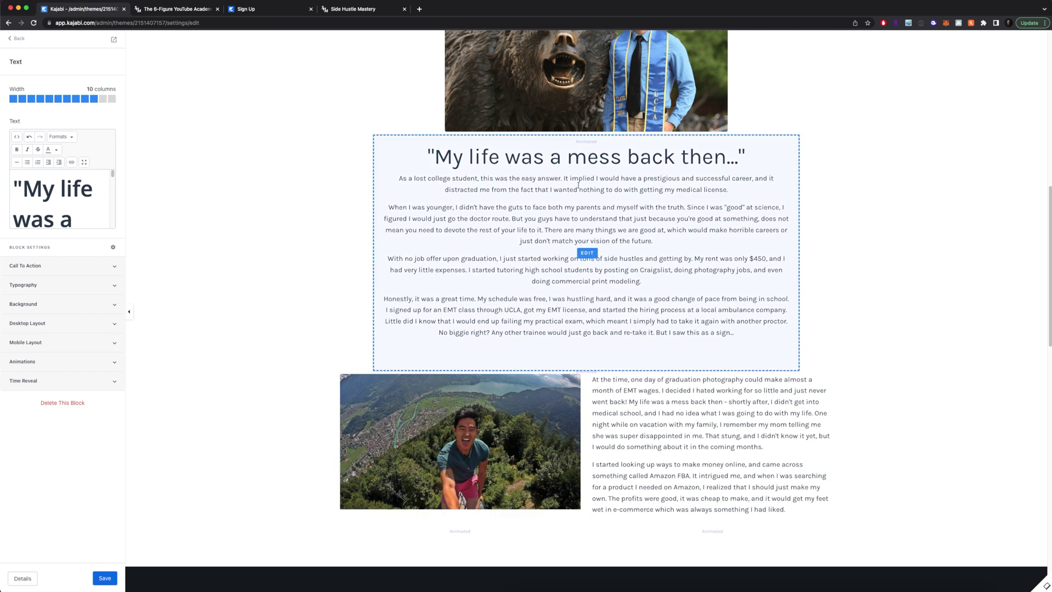
# Step: Scroll past the testimonial and That's My Story sections, then open the Hero section settings
pyautogui.scroll(-5, 844, 334)
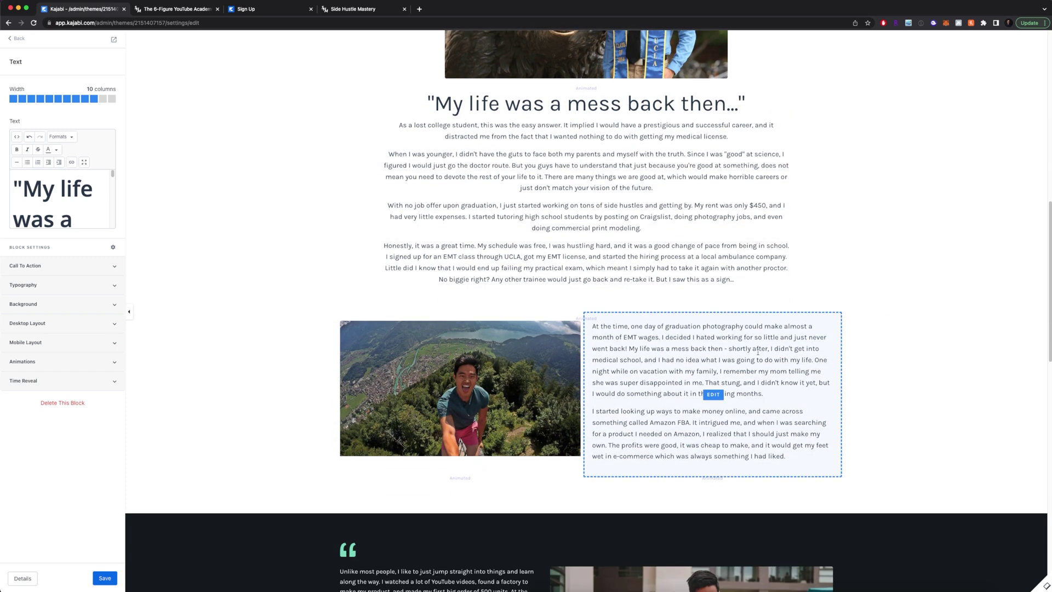
pyautogui.scroll(10, 887, 355)
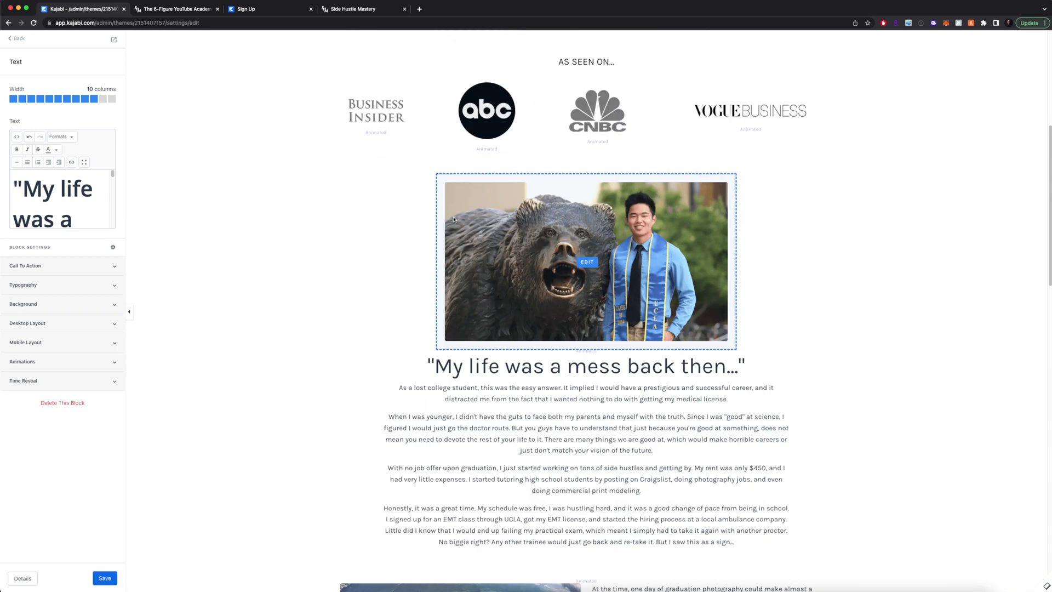
pyautogui.scroll(-15, 584, 340)
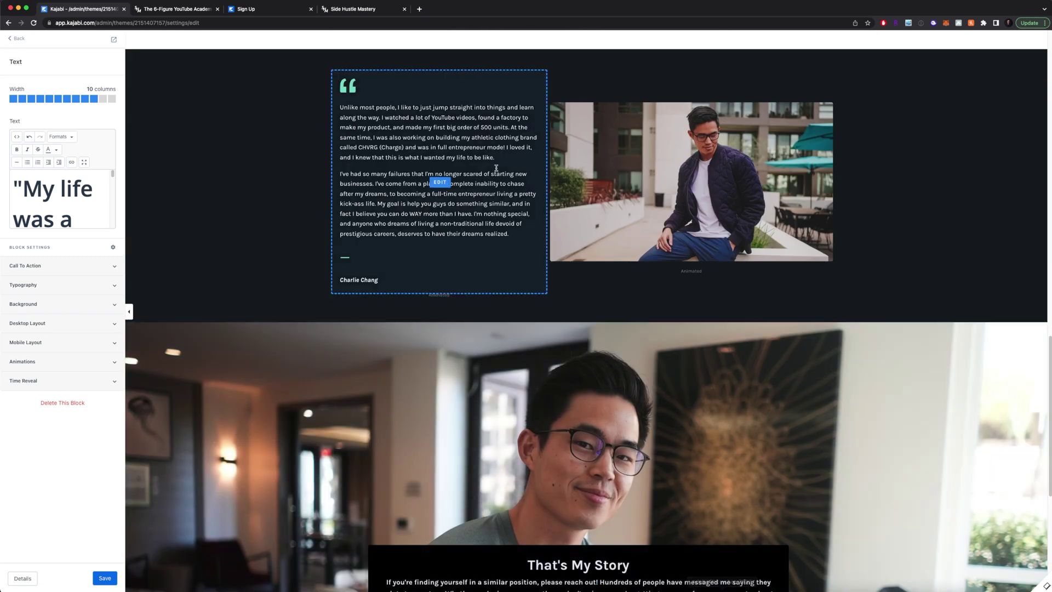
pyautogui.scroll(-1, 958, 291)
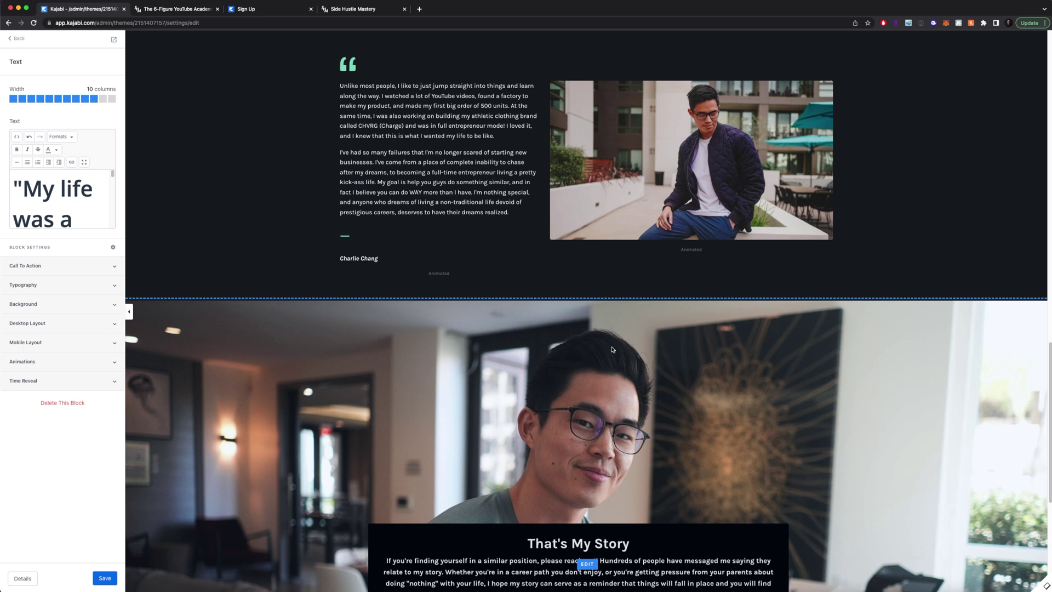
pyautogui.scroll(-4, 613, 349)
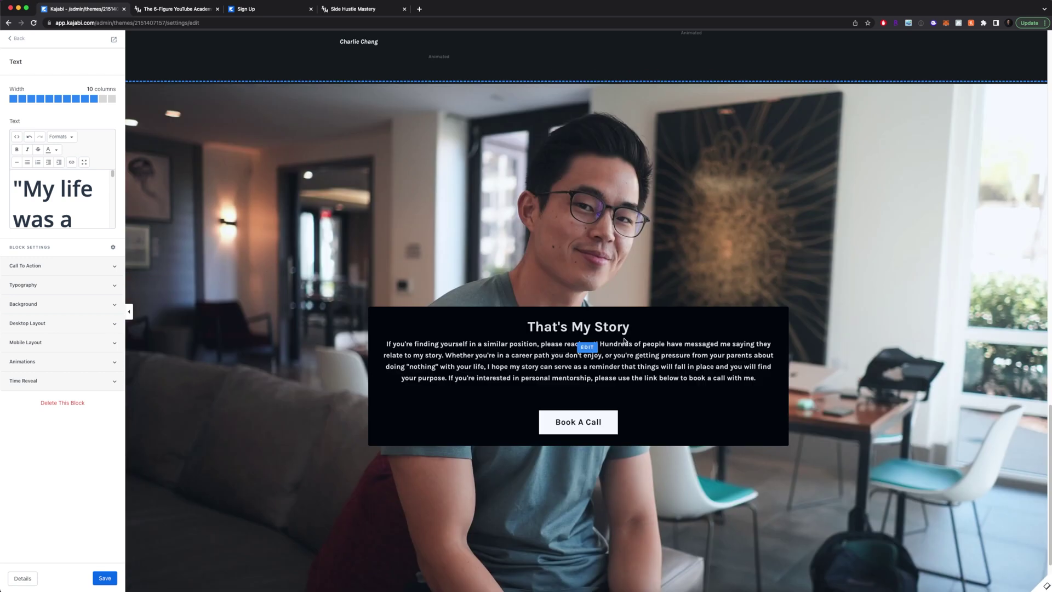
pyautogui.scroll(-2, 923, 271)
pyautogui.click(923, 272)
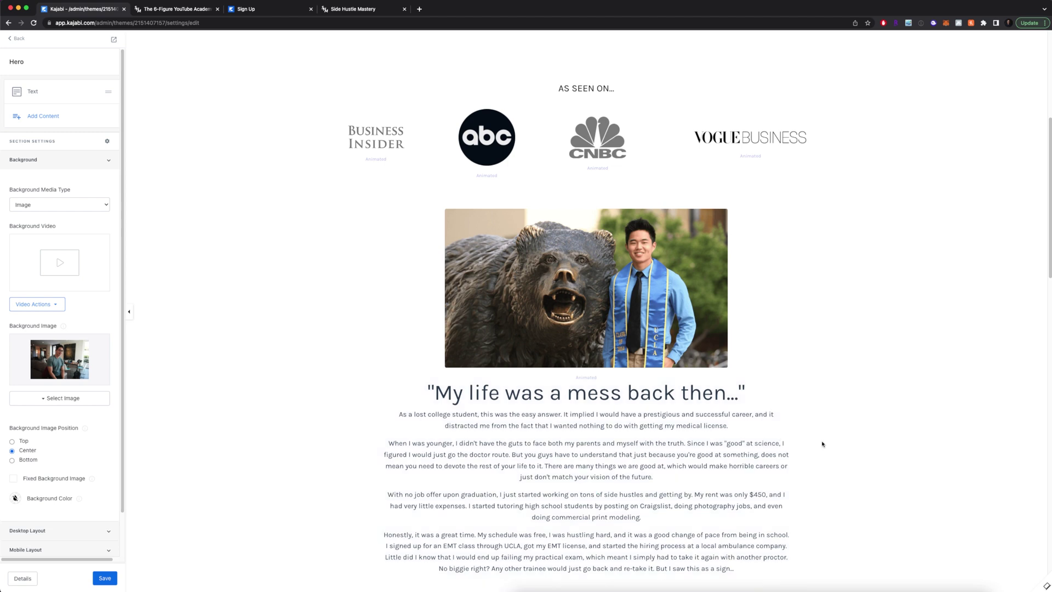
# Step: Scroll the My Story preview up to the navigation bar, then return to the Landing pages list
pyautogui.scroll(5, 875, 435)
pyautogui.scroll(1, 930, 484)
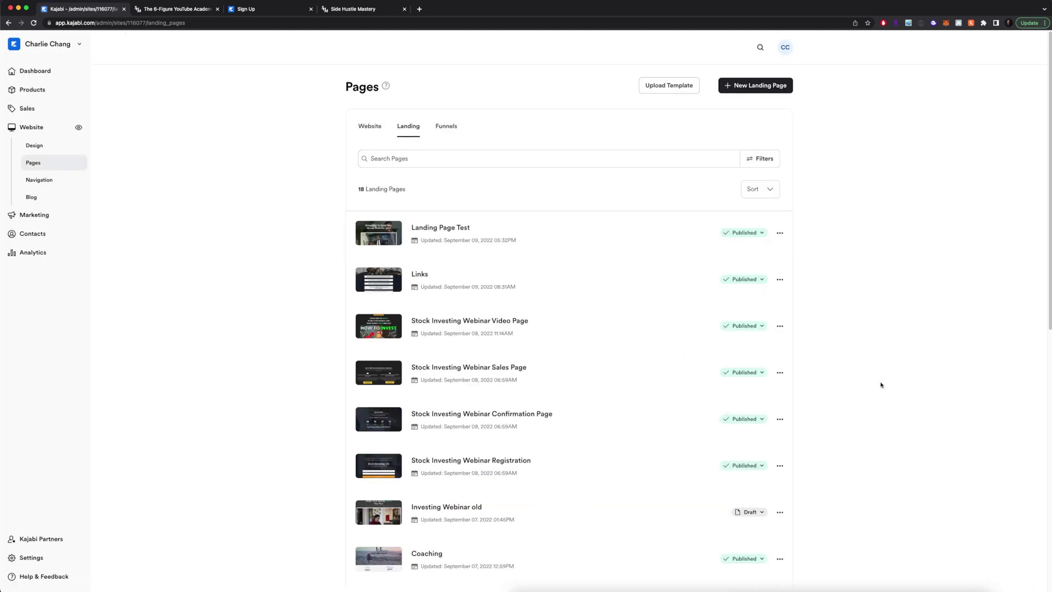
pyautogui.scroll(-5, 641, 383)
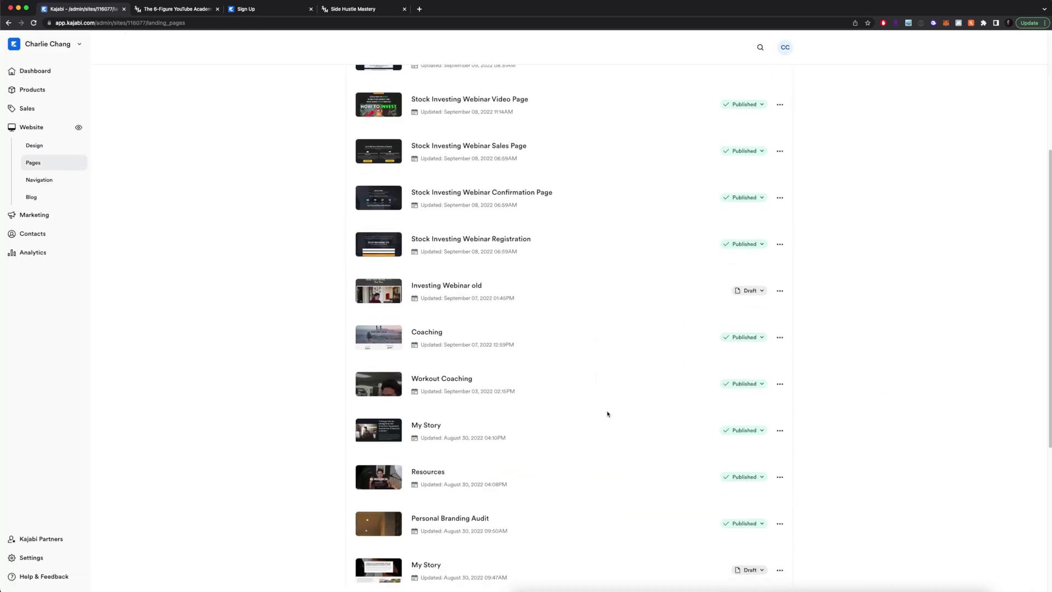
# Step: Keep My Story Published and copy its page URL to the clipboard
pyautogui.click(763, 431)
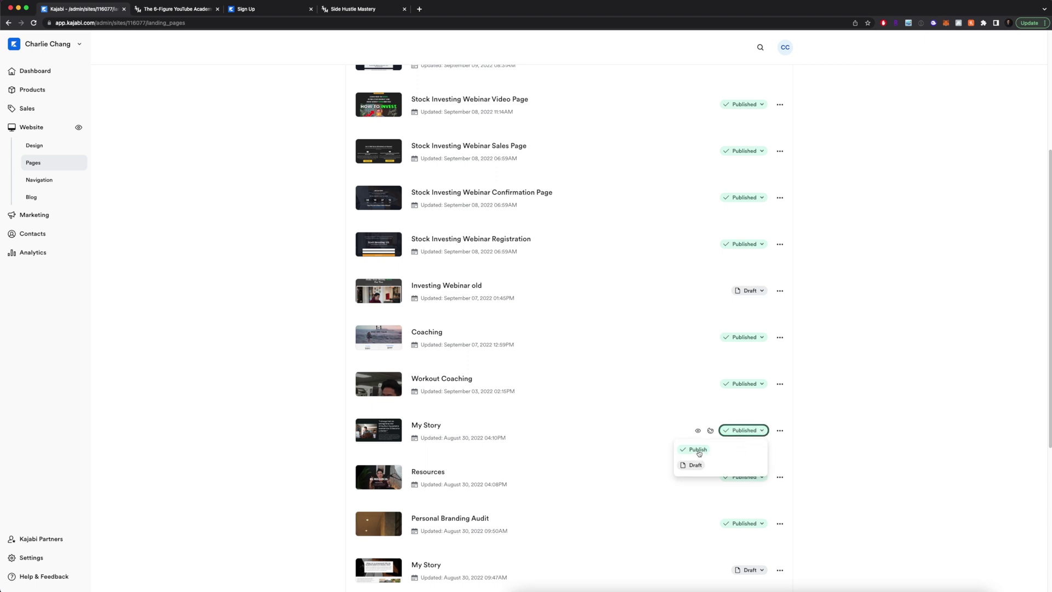
pyautogui.click(817, 418)
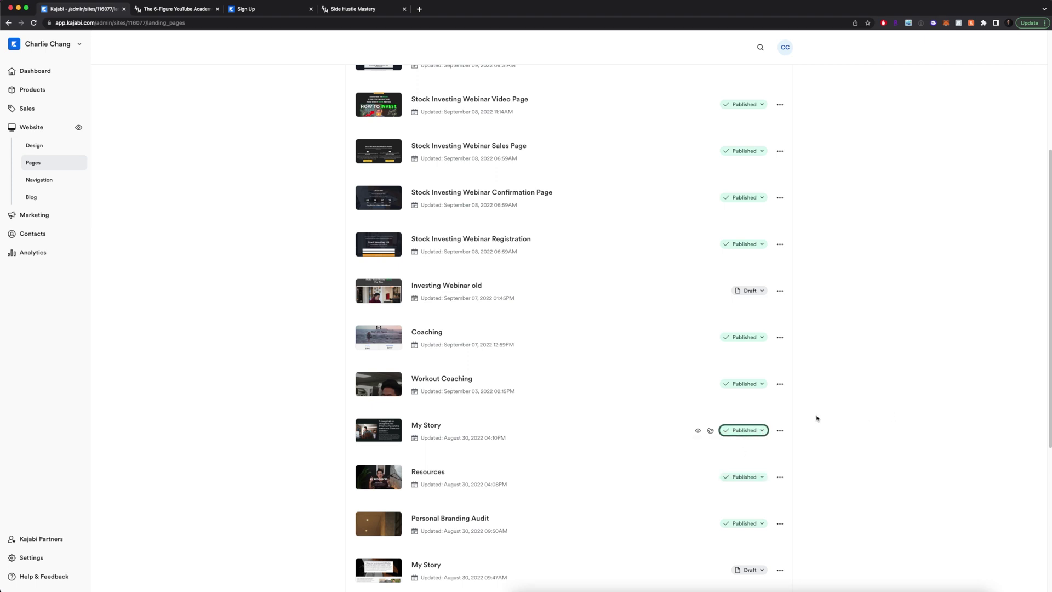
pyautogui.click(780, 431)
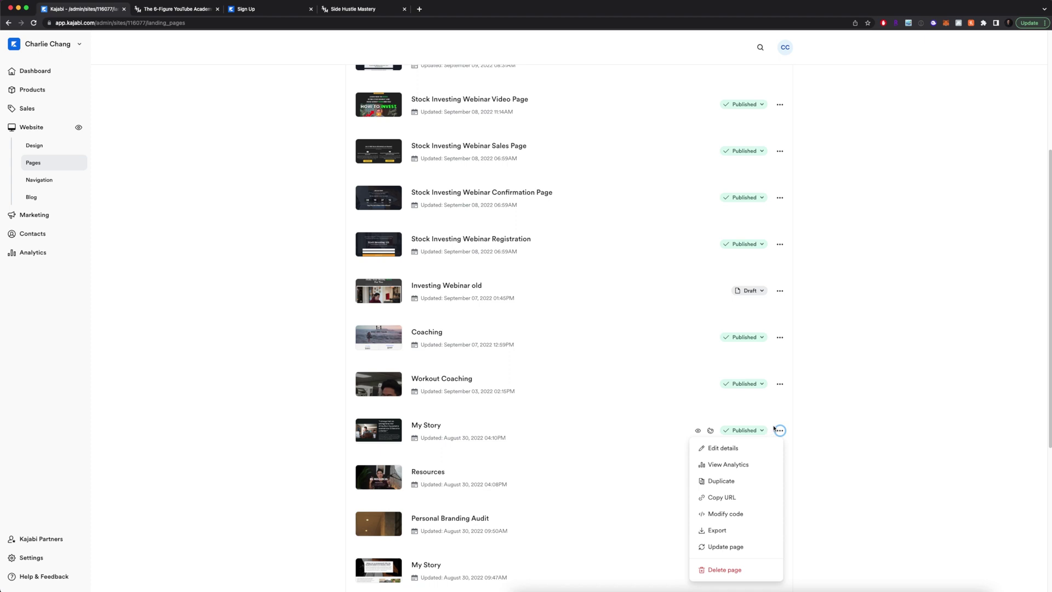
pyautogui.click(749, 449)
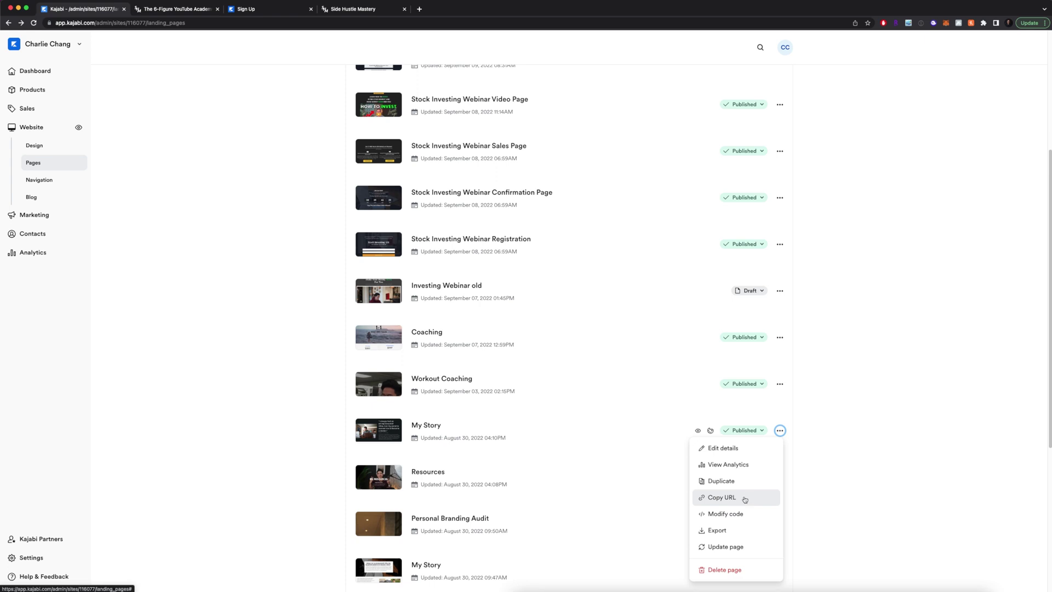
pyautogui.click(744, 498)
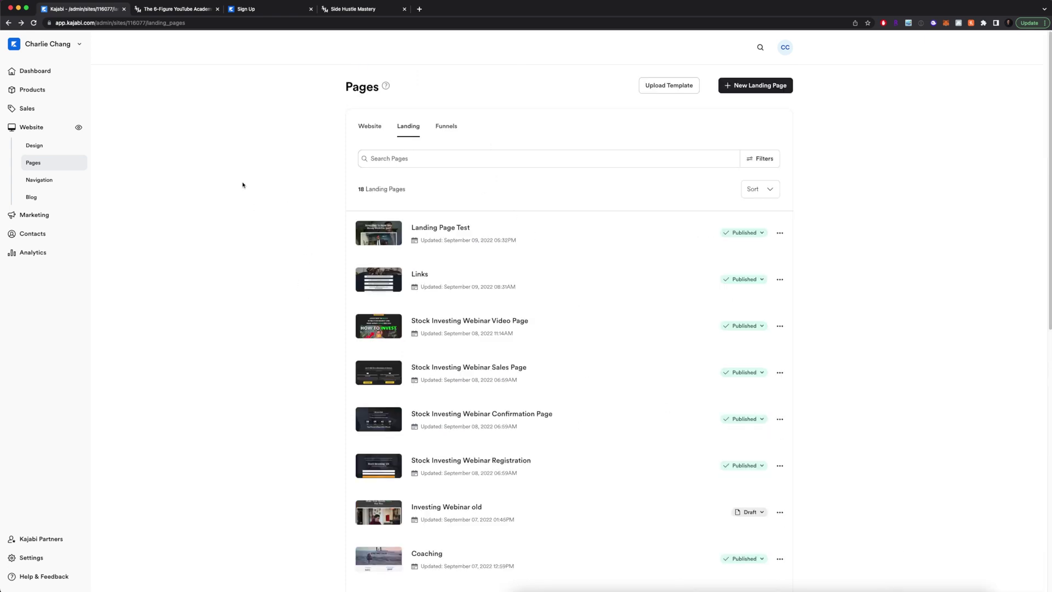
# Step: Load the copied My Story page URL in the second tab, then open Kajabi's navigation menus
pyautogui.click(182, 10)
pyautogui.click(182, 22)
pyautogui.press('super+v')
pyautogui.press('Return')
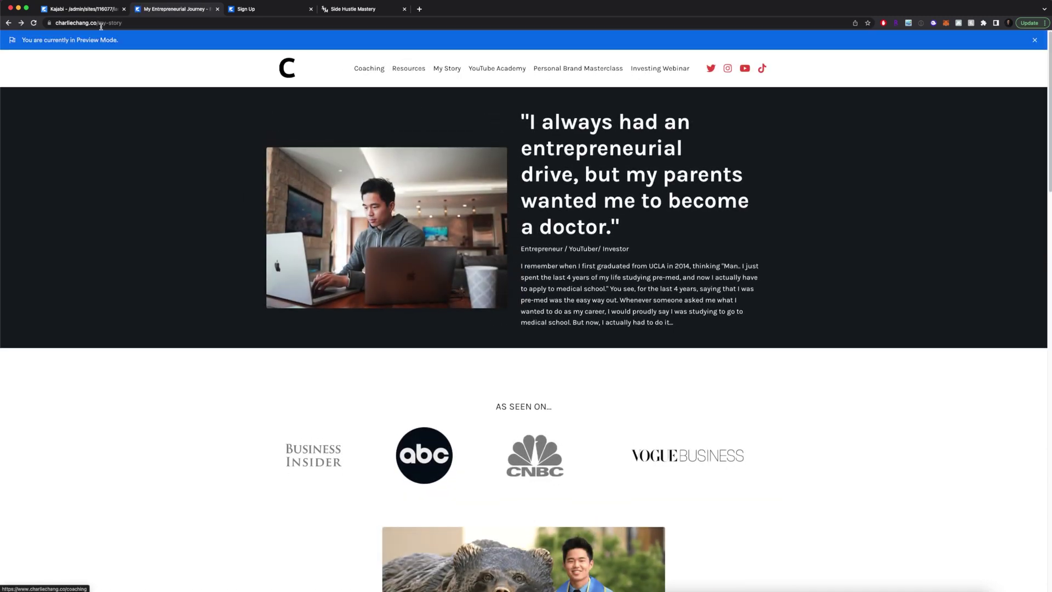
pyautogui.click(71, 10)
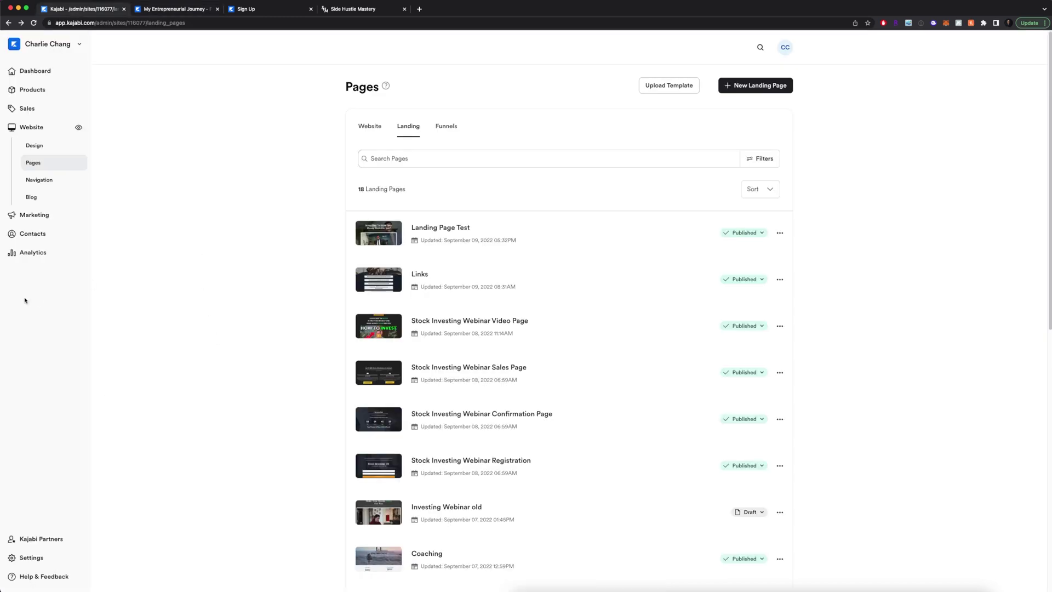
pyautogui.click(54, 183)
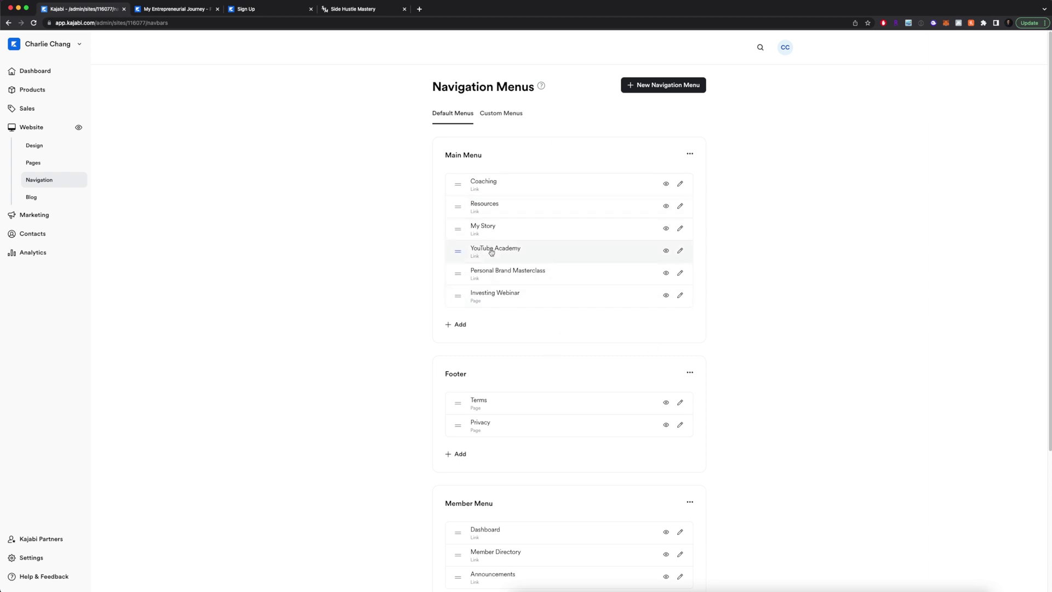
# Step: Start adding a site page to the Main Menu, then cancel without adding anything
pyautogui.click(461, 327)
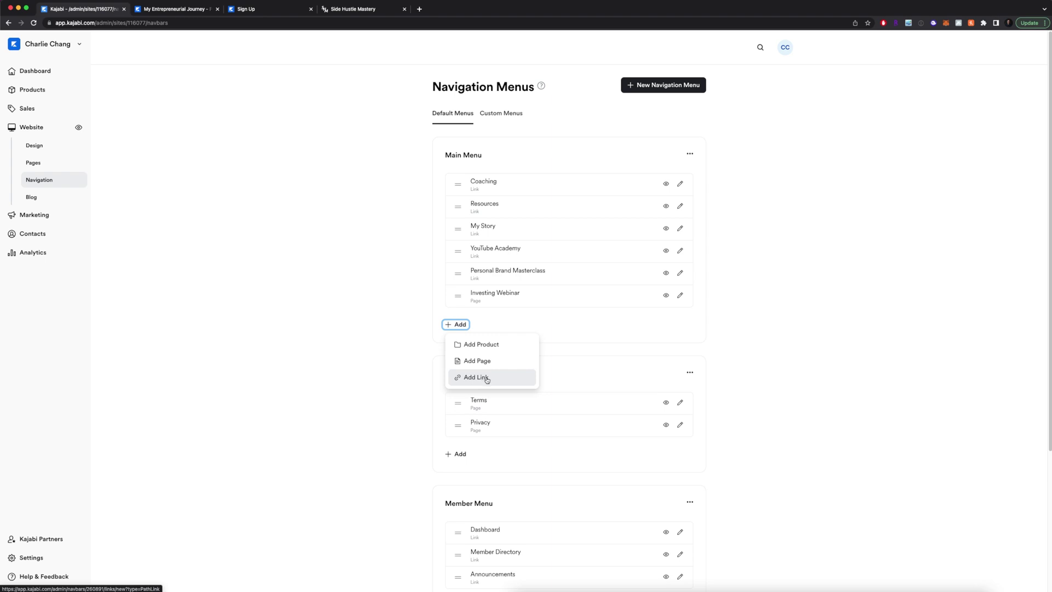
pyautogui.click(482, 361)
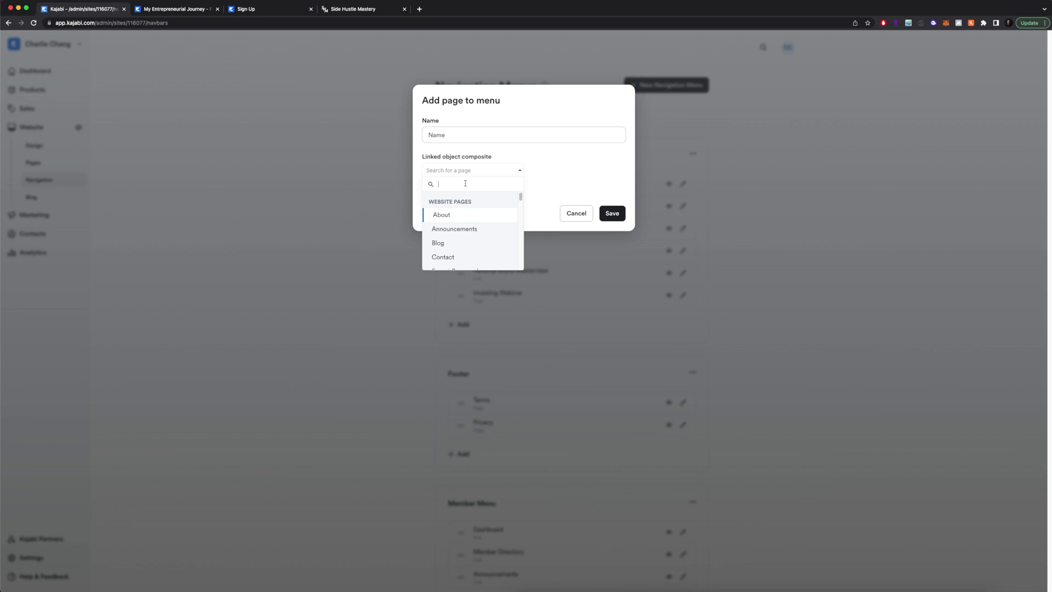
pyautogui.moveTo(520, 199); pyautogui.dragTo(519, 211)
pyautogui.click(606, 169)
pyautogui.click(576, 213)
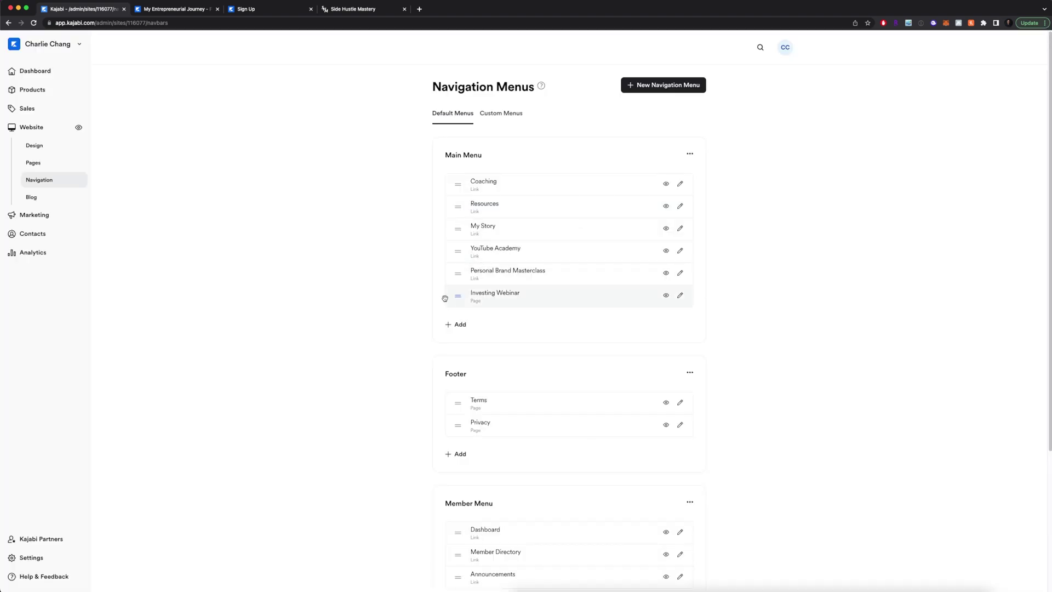
# Step: Open the Investing Webinar menu item's settings, close them unchanged, and return to Pages
pyautogui.moveTo(457, 295)
pyautogui.mouseDown()
pyautogui.moveTo(463, 263)
pyautogui.moveTo(463, 294)
pyautogui.mouseUp()
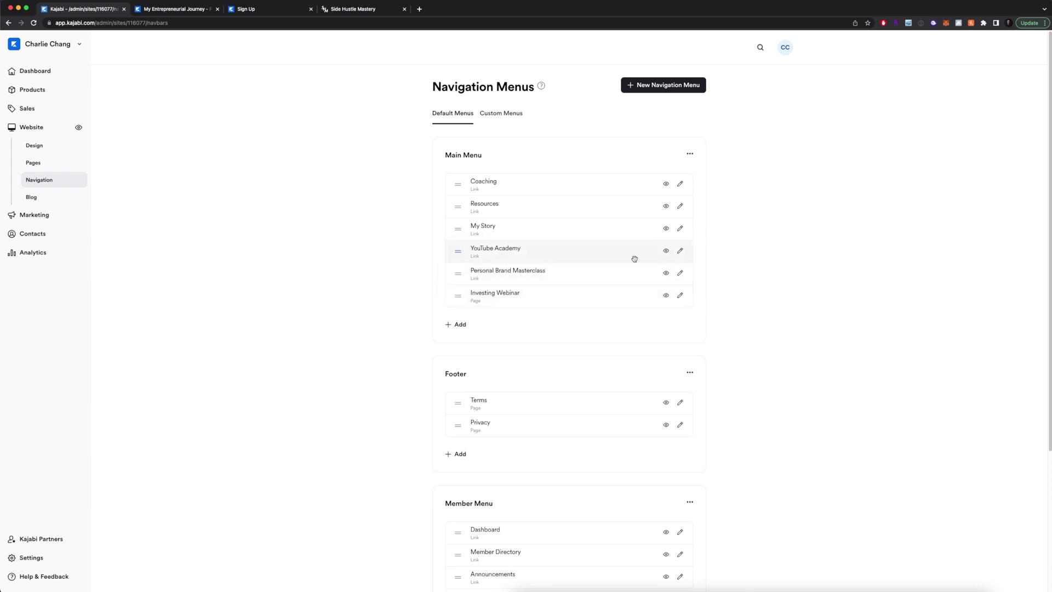
pyautogui.click(680, 295)
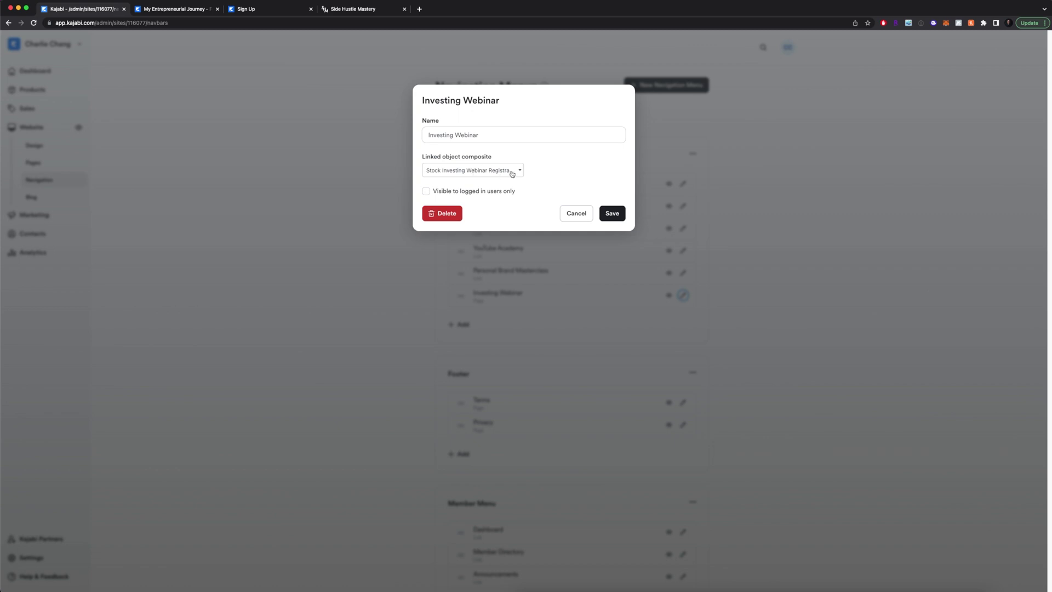
pyautogui.press('Escape')
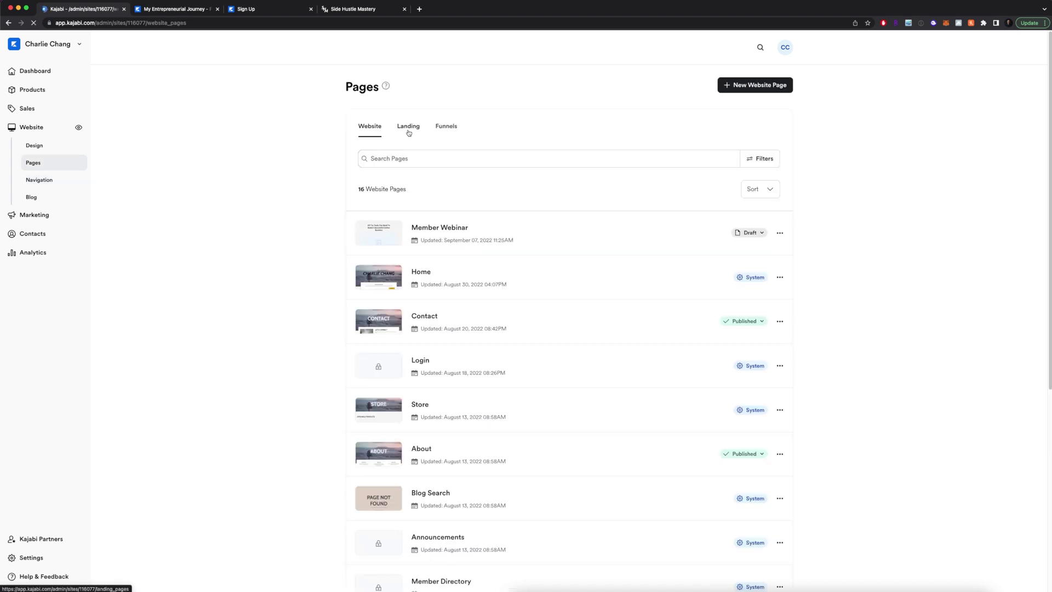
pyautogui.click(408, 132)
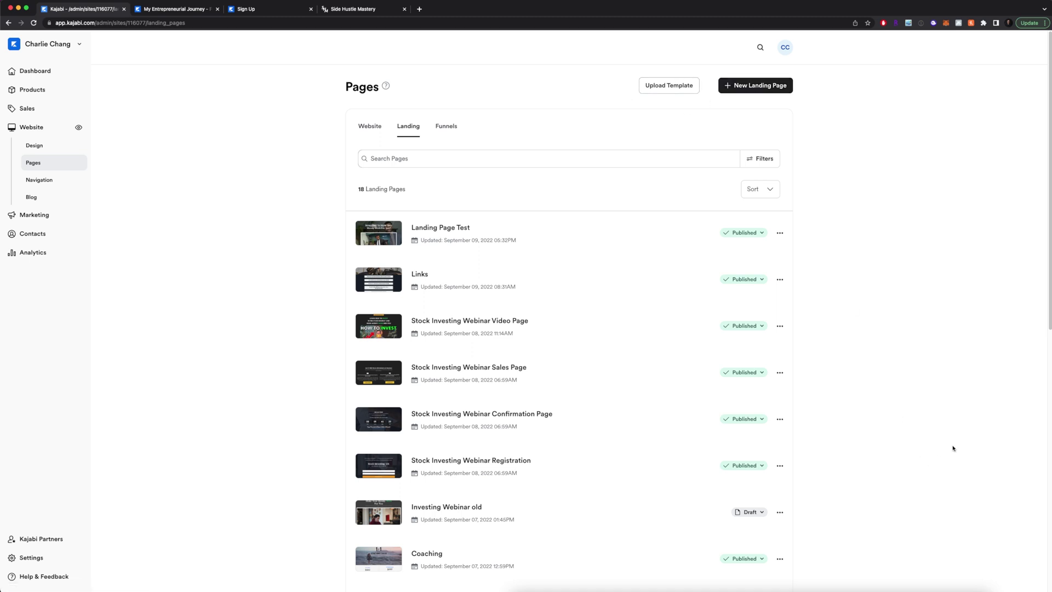
# Step: Scroll down and back up through the list of 18 landing pages
pyautogui.scroll(-4, 931, 455)
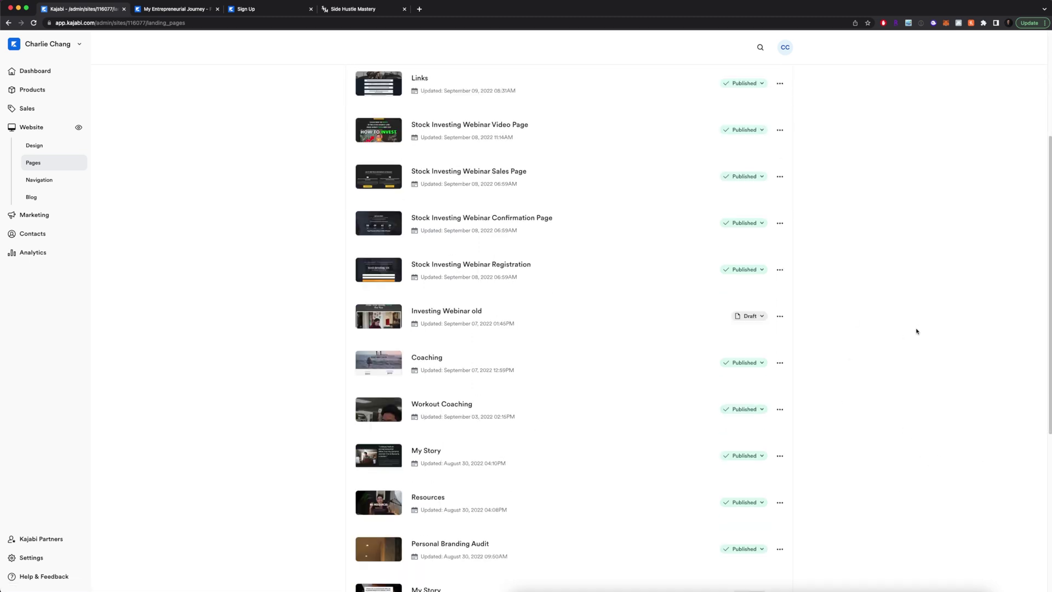
pyautogui.scroll(4, 241, 153)
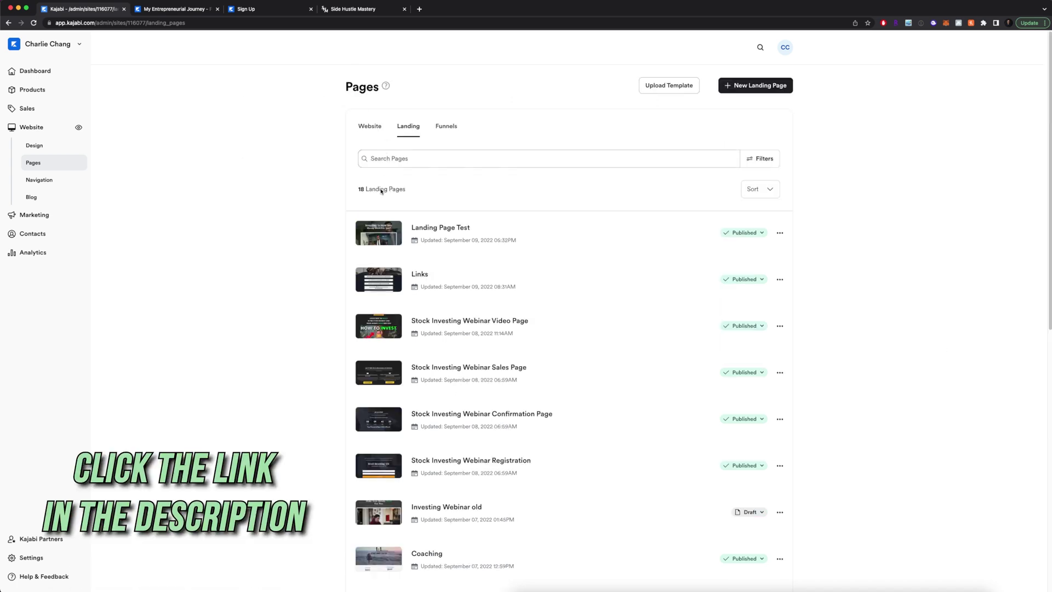